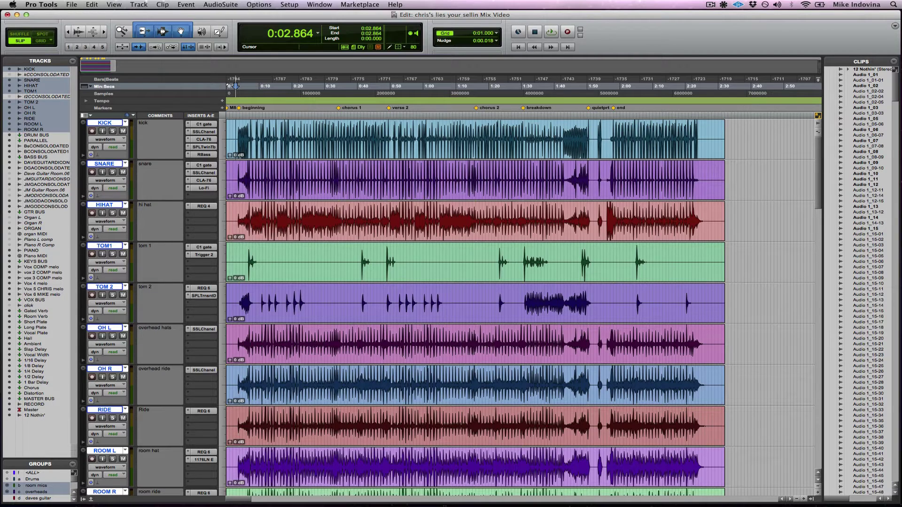
Step: Audition the processed drums from 0:02.864 and bypass inserts A–E on all selected drum tracks
key(space)
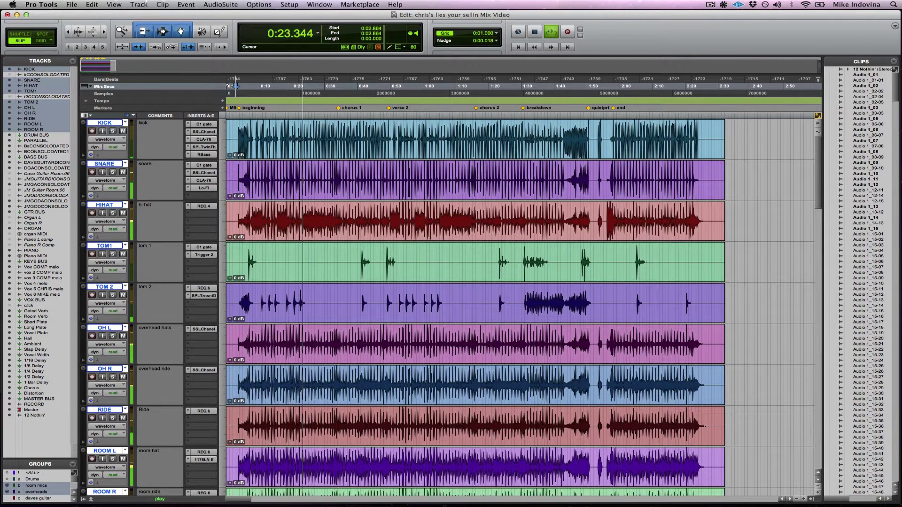
key(space)
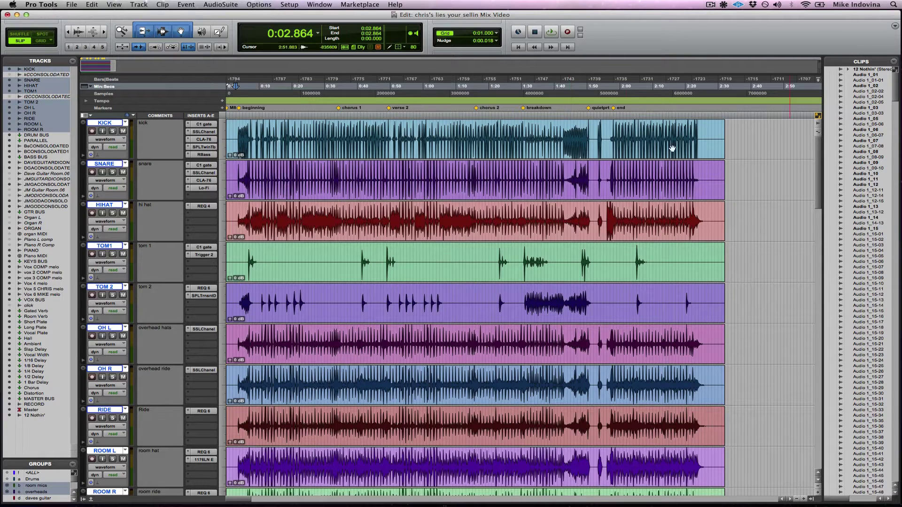
super+click(201, 124)
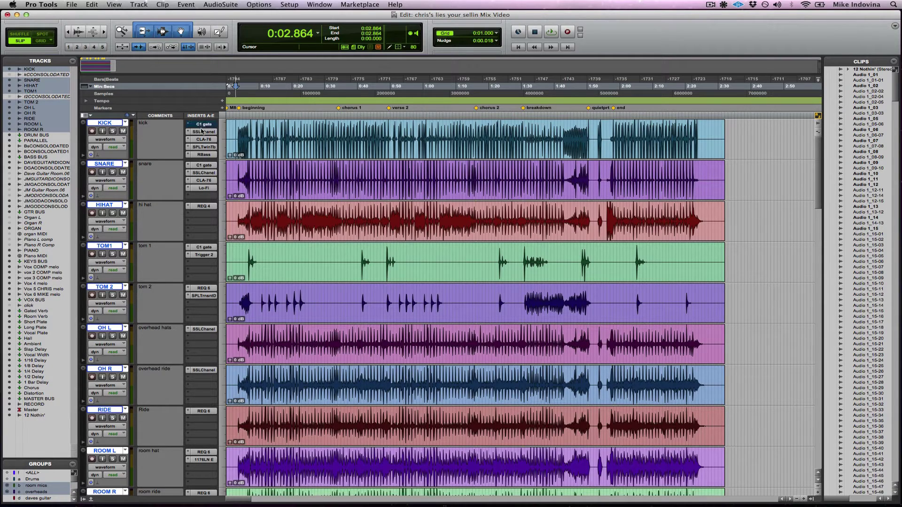
super+click(201, 130)
alt+super+click(202, 125)
alt+super+click(202, 125)
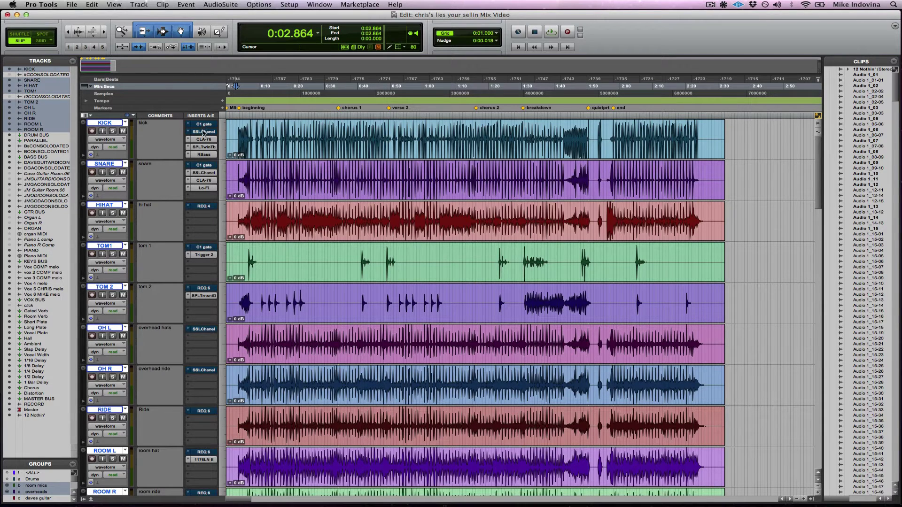
alt+super+click(202, 132)
alt+super+click(203, 132)
alt+super+click(203, 139)
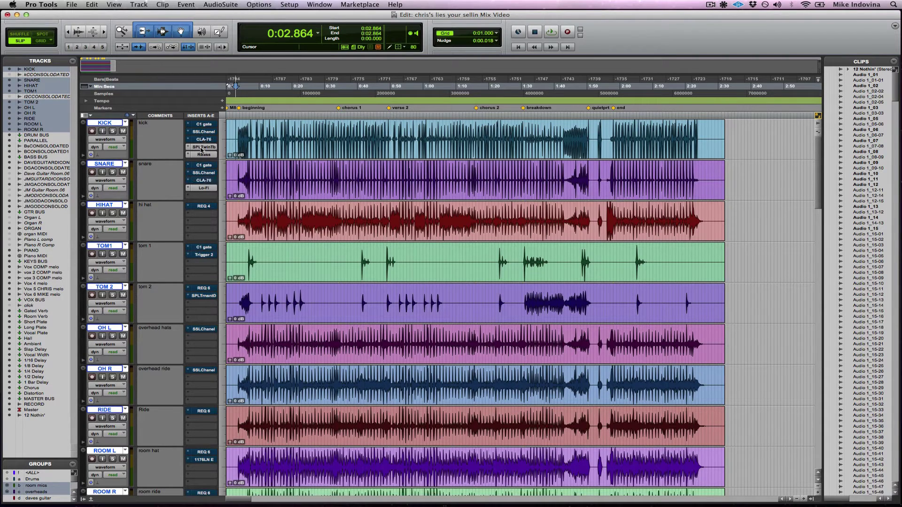
alt+super+click(203, 146)
alt+super+click(201, 155)
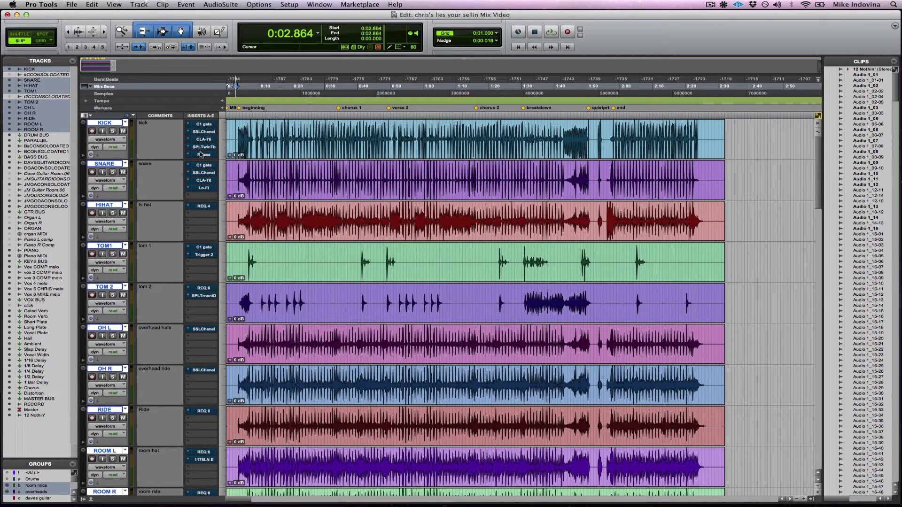
Step: Solo all selected drum tracks and play them back from 0:02.864 with their inserts bypassed
alt+click(114, 133)
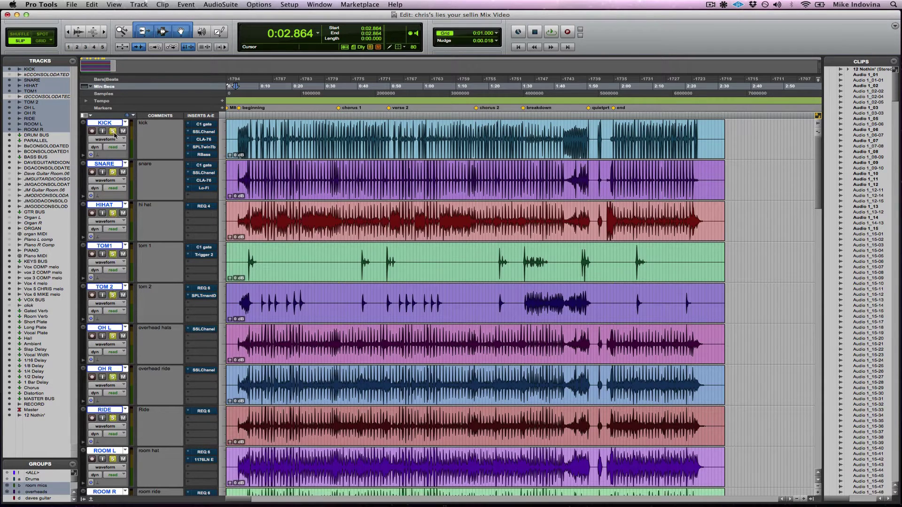
key(space)
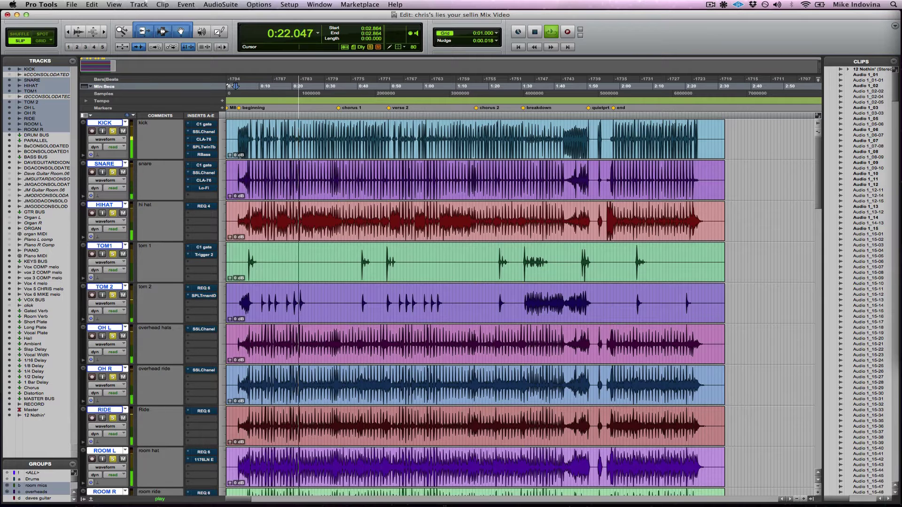
key(space)
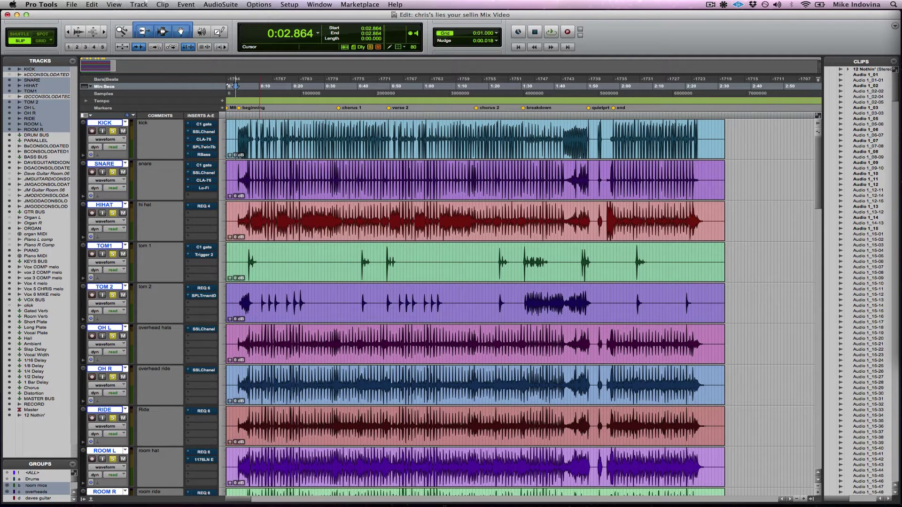
Step: Reactivate all inserts on the soloed drum tracks and play the drums back from 0:02.864 for comparison
key(super+equal)
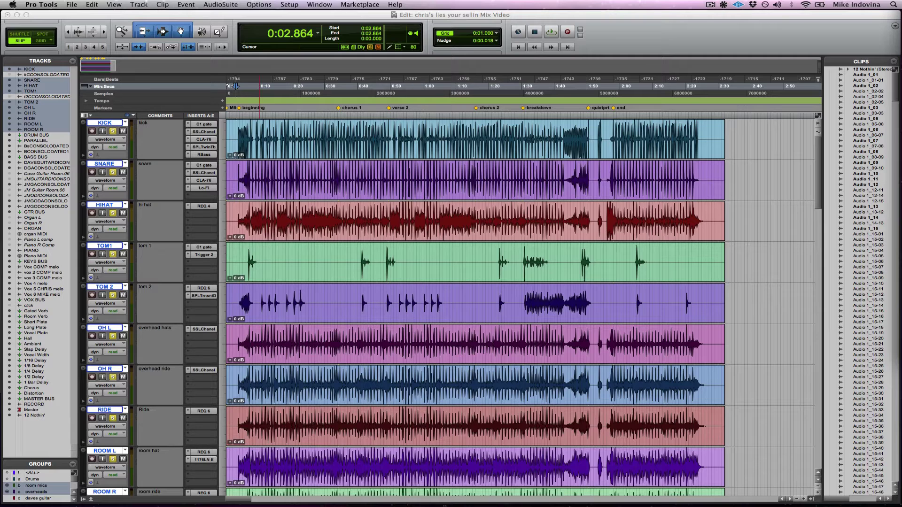
key(space)
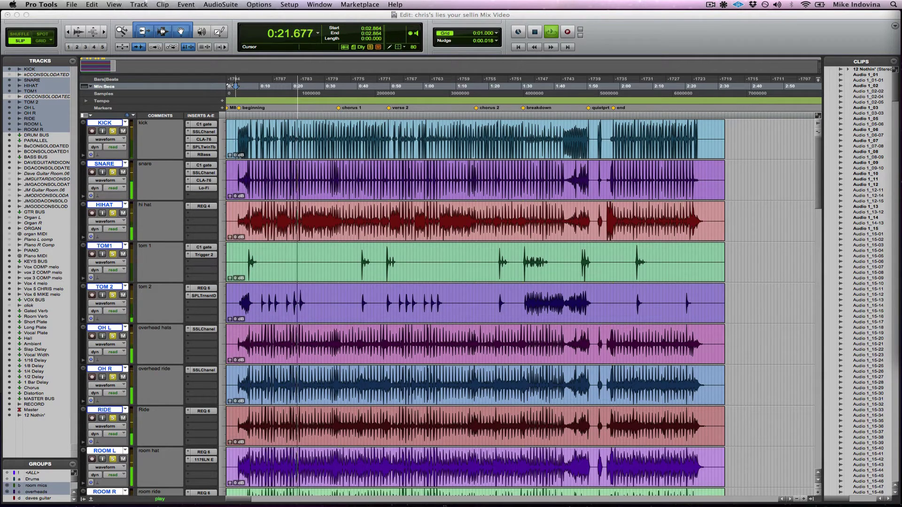
key(space)
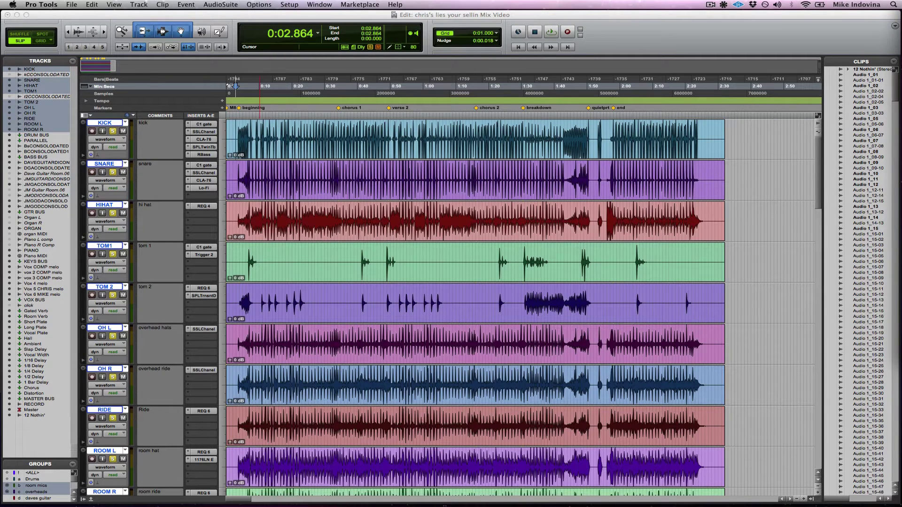
Step: Solo only the kick track and bypass all five of its inserts, auditioning the dry kick from 0:02.864
click(112, 131)
click(113, 132)
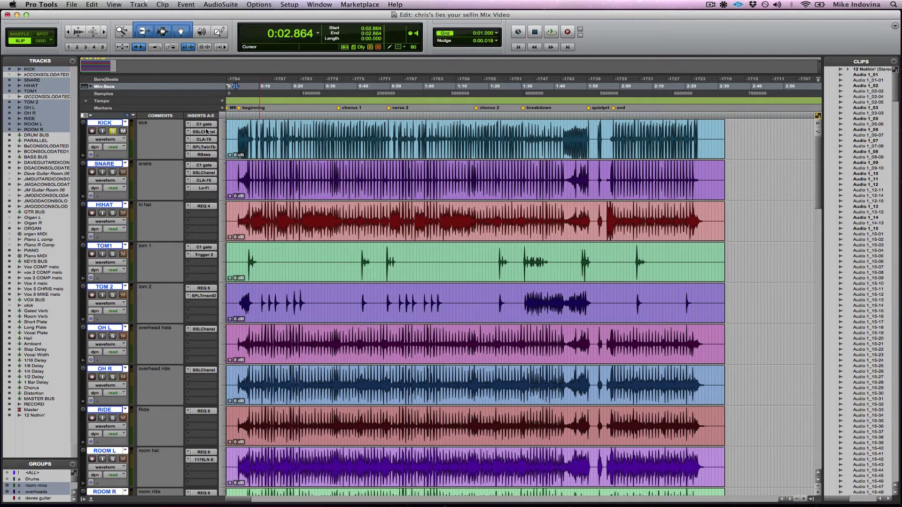
drag(208, 127, 209, 157)
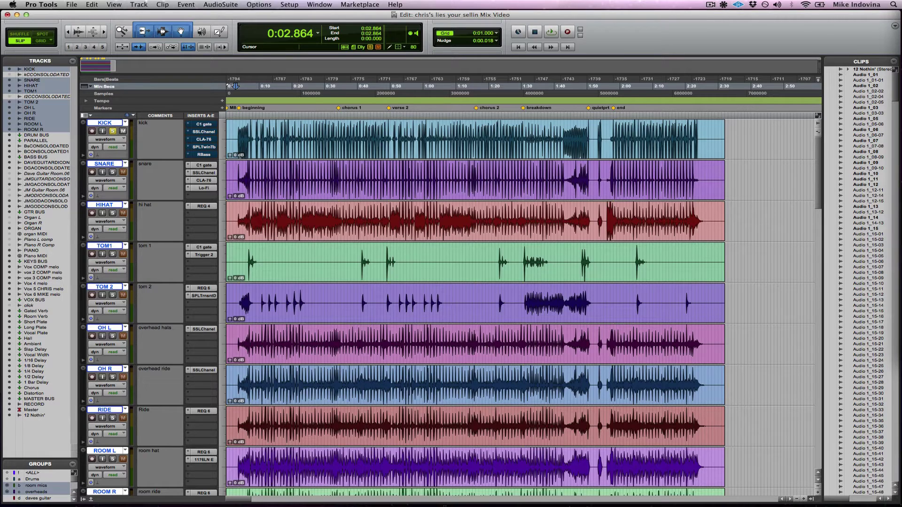
key(space)
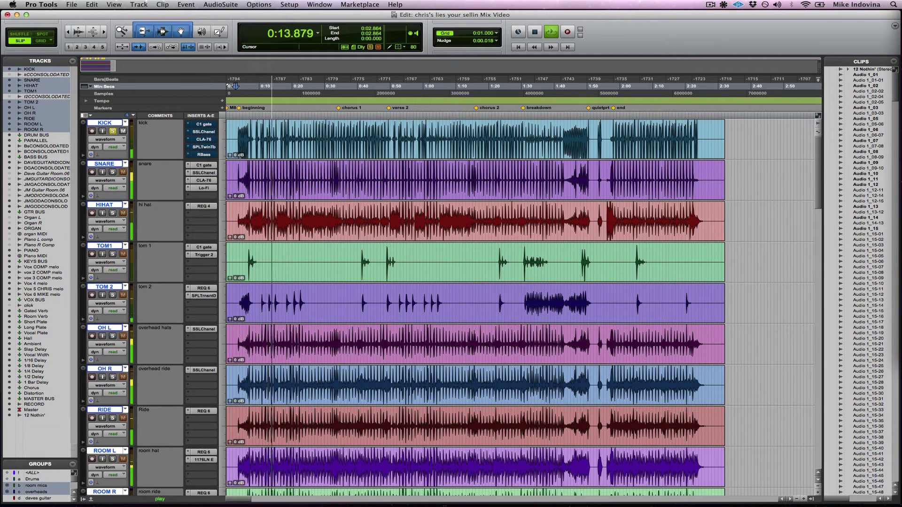
key(space)
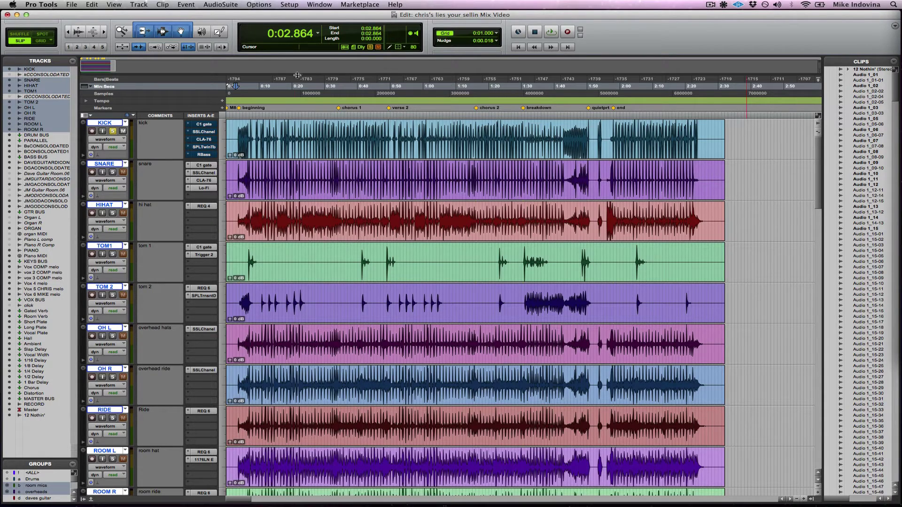
Step: Open the kick's C1 gate plug-in and take it out of bypass during playback to compare the sound
click(204, 125)
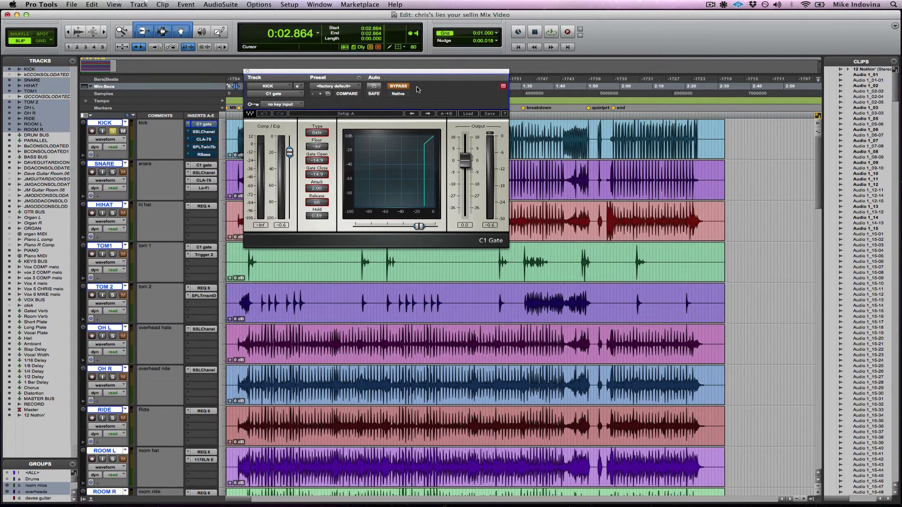
key(space)
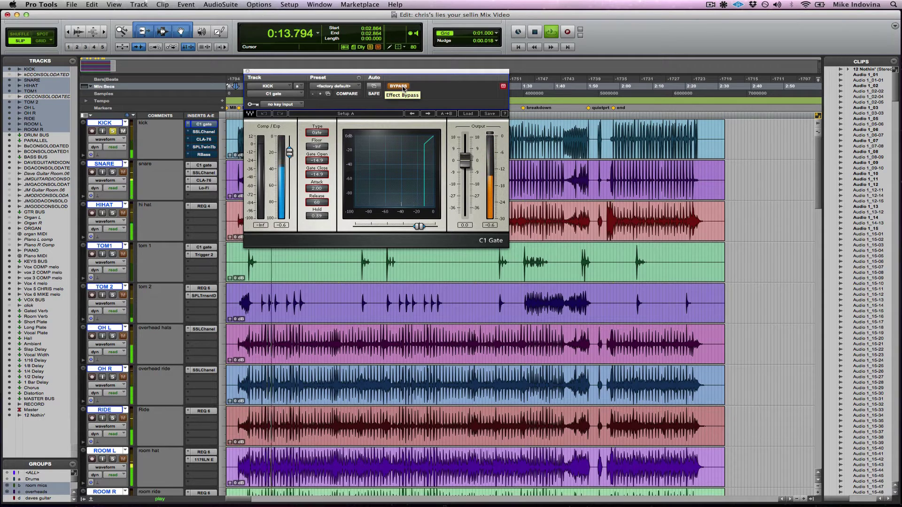
click(403, 87)
click(398, 87)
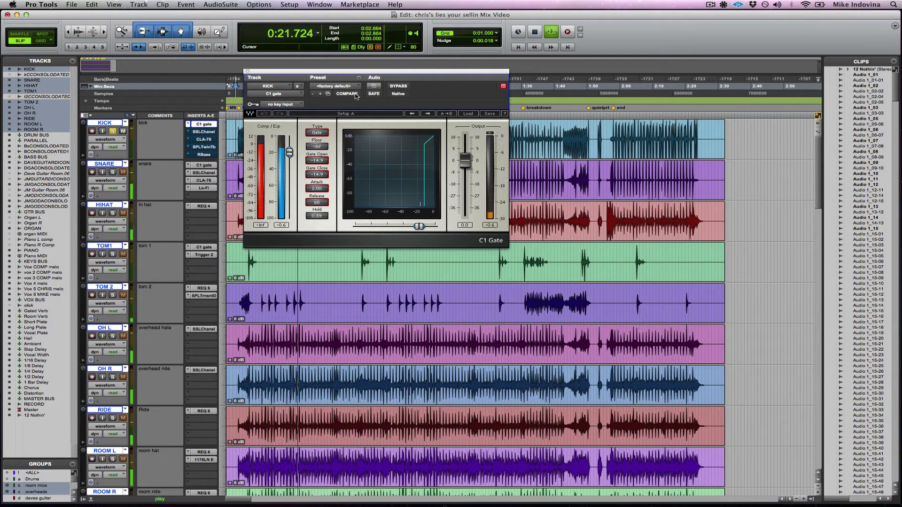
key(space)
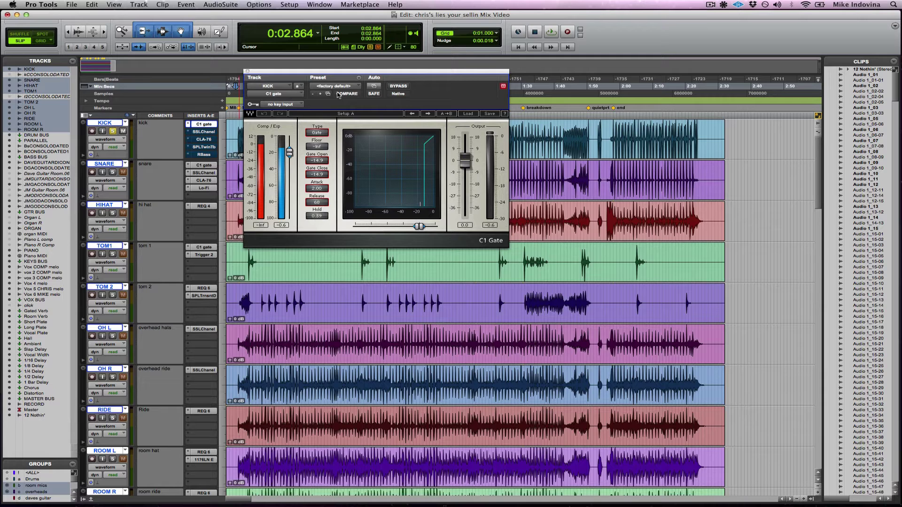
Step: Open the kick's SSLChannel plug-in and take it out of bypass during playback to compare the sound
click(204, 133)
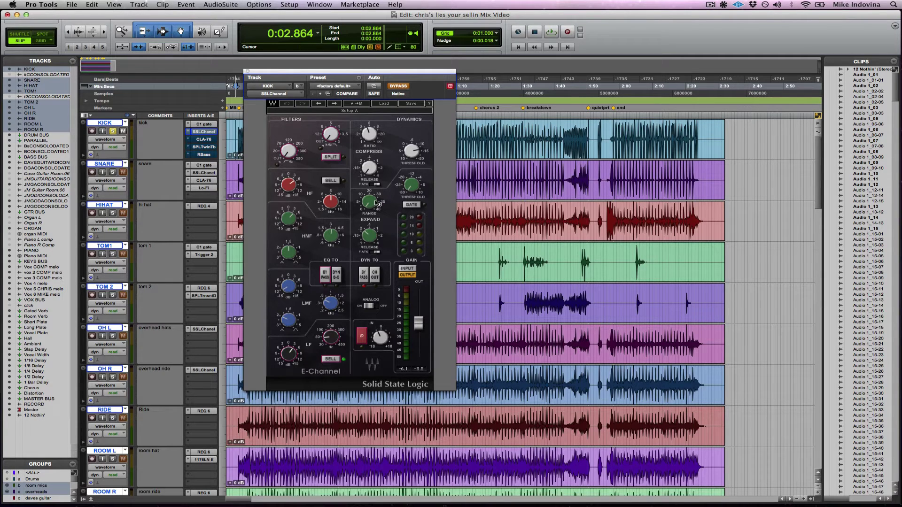
mouse_move(376, 200)
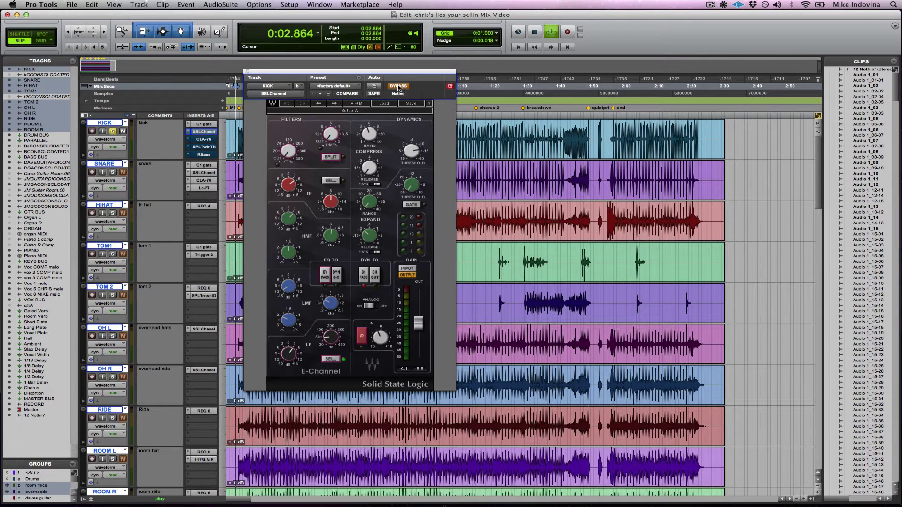
key(space)
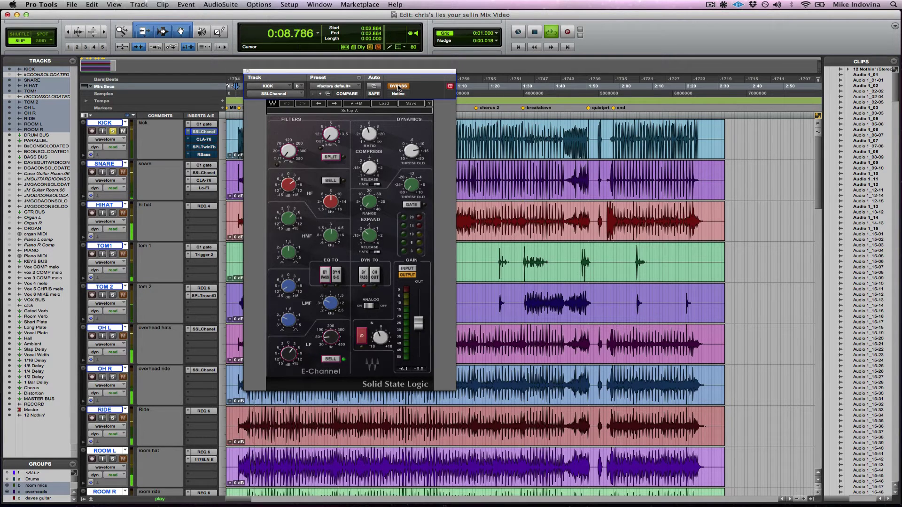
click(399, 86)
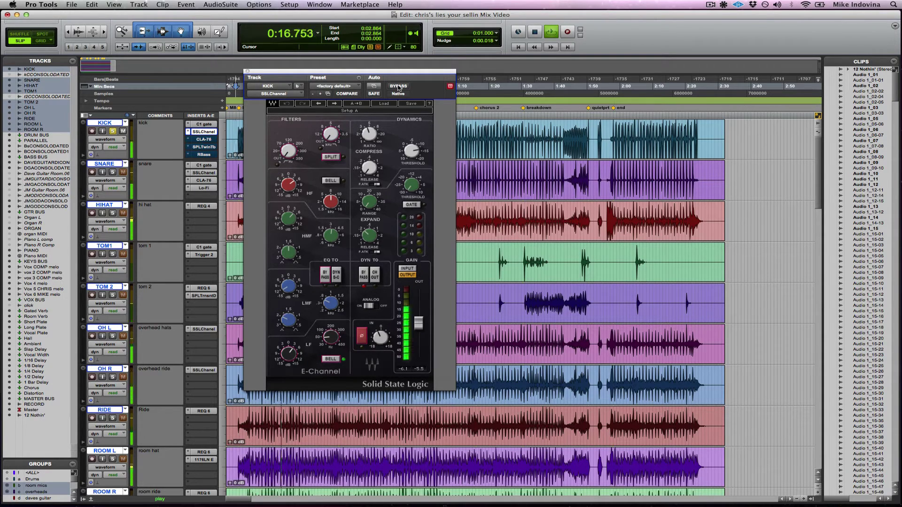
key(space)
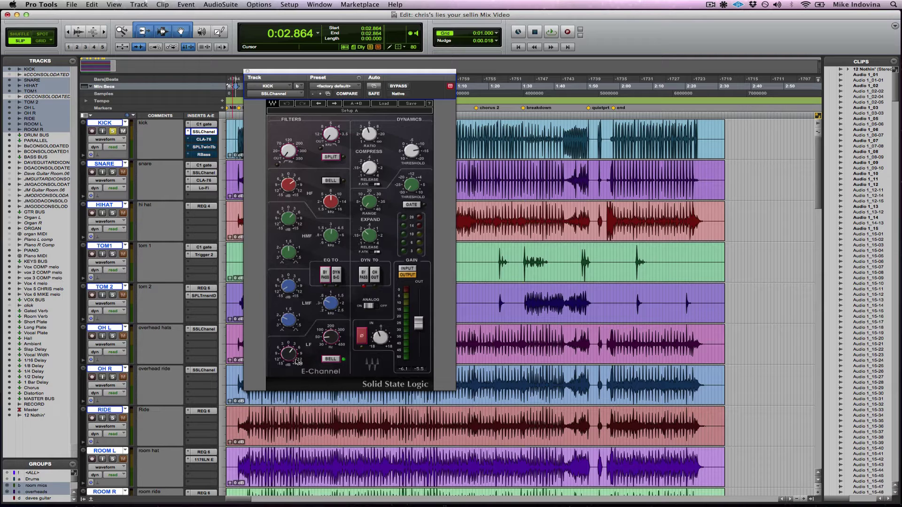
Step: Reset the LF gain on the kick's SSL E-Channel to 0 dB during playback and undo the reset
mouse_move(296, 362)
mouse_move(330, 337)
key(space)
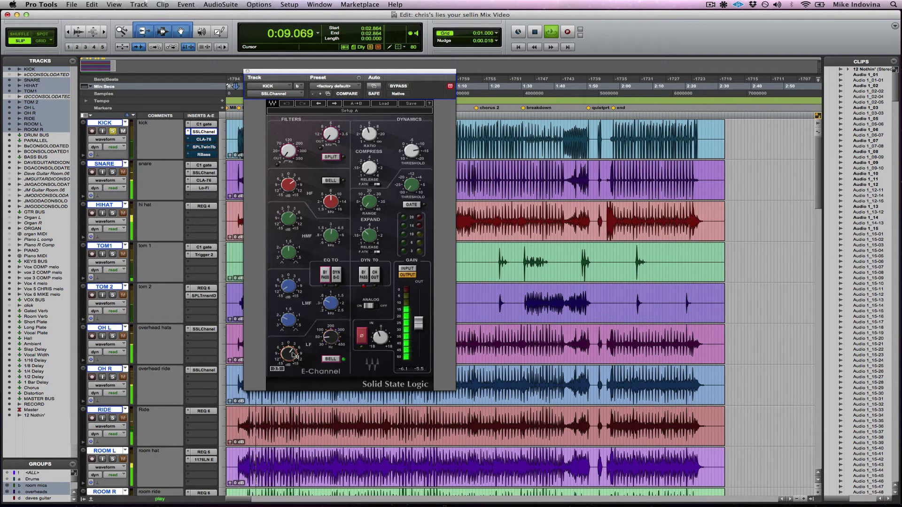
alt+click(289, 353)
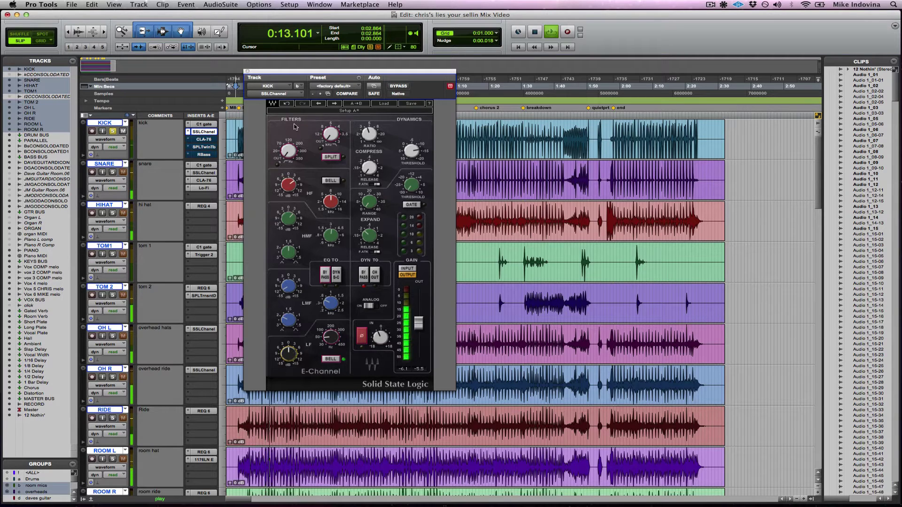
click(287, 104)
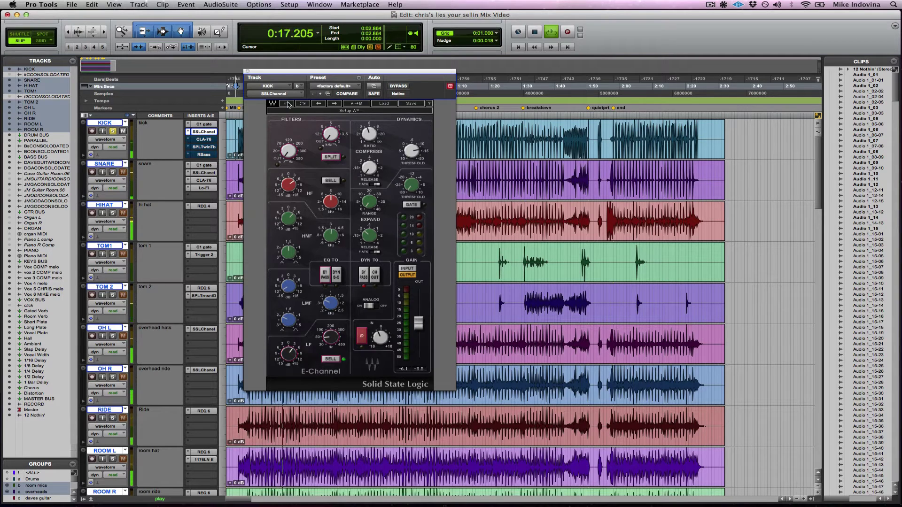
key(space)
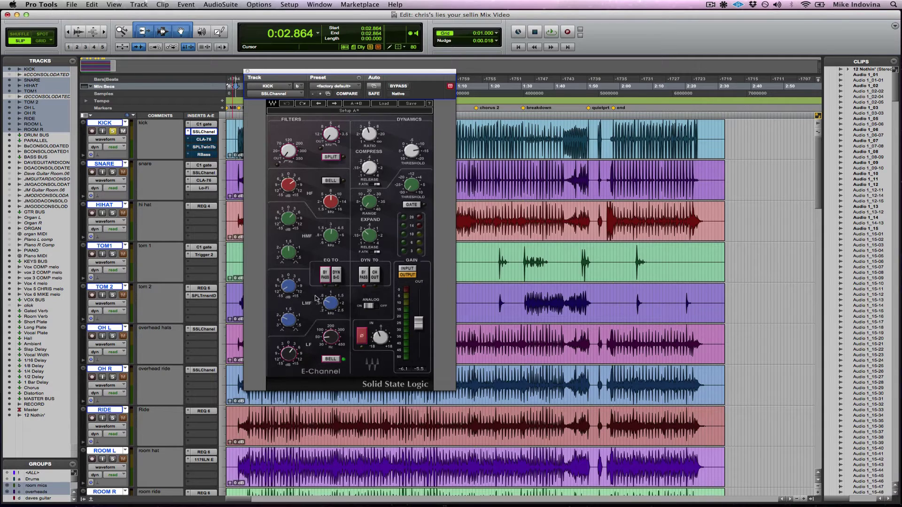
Step: Reset the LMF gain on the kick's SSL E-Channel to 0 dB during playback and undo the reset
click(328, 304)
mouse_move(288, 291)
key(space)
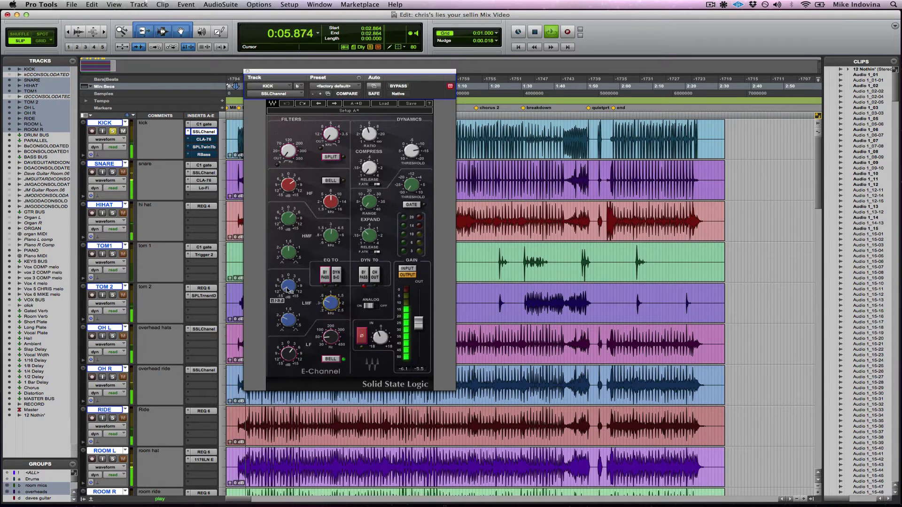
alt+click(288, 286)
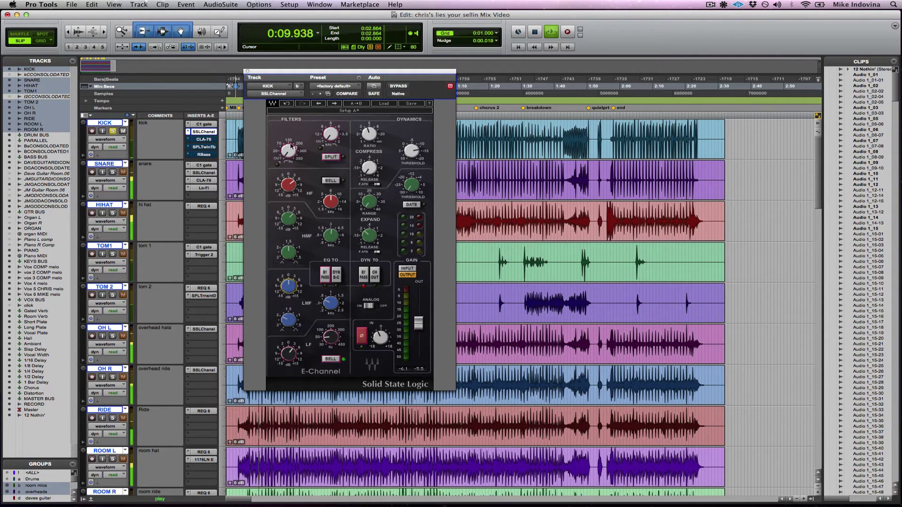
click(289, 104)
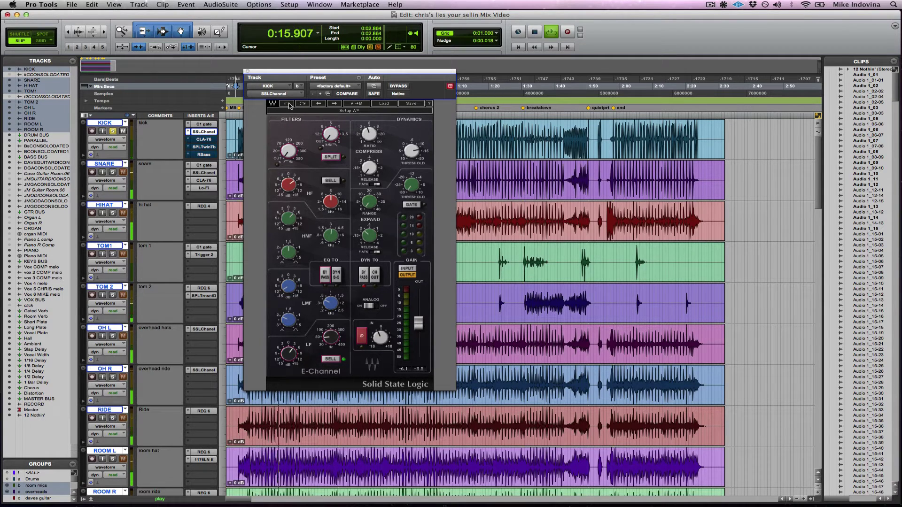
Step: Sweep the LMF gain on the kick's SSL E-Channel up and back down to about -10.3 dB during playback
mouse_move(289, 287)
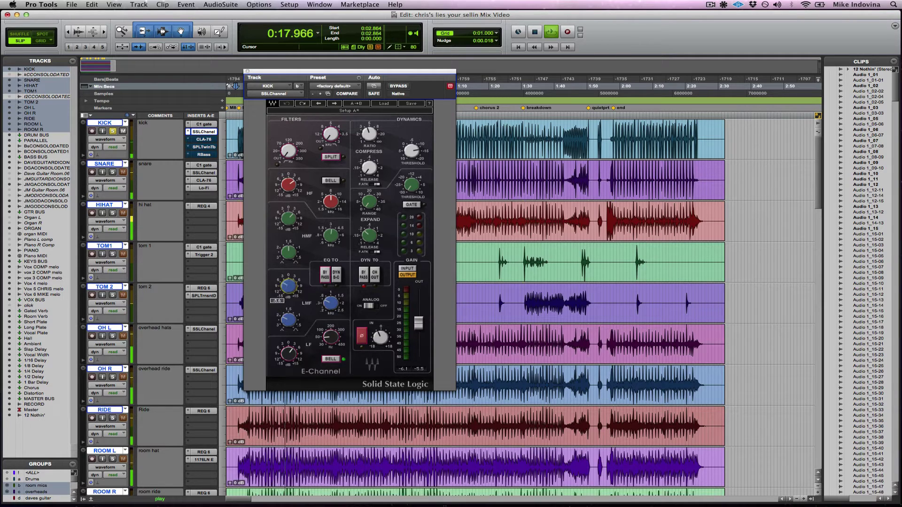
drag(289, 286, 289, 257)
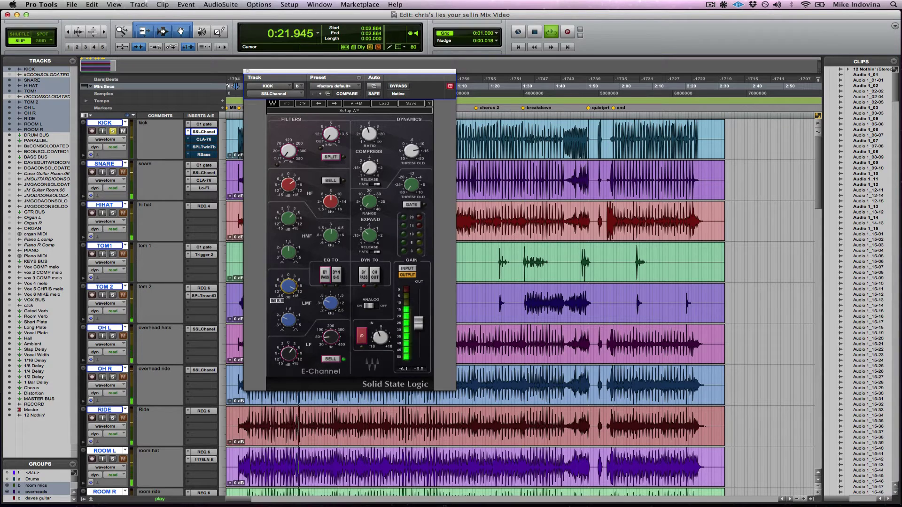
drag(289, 256, 288, 295)
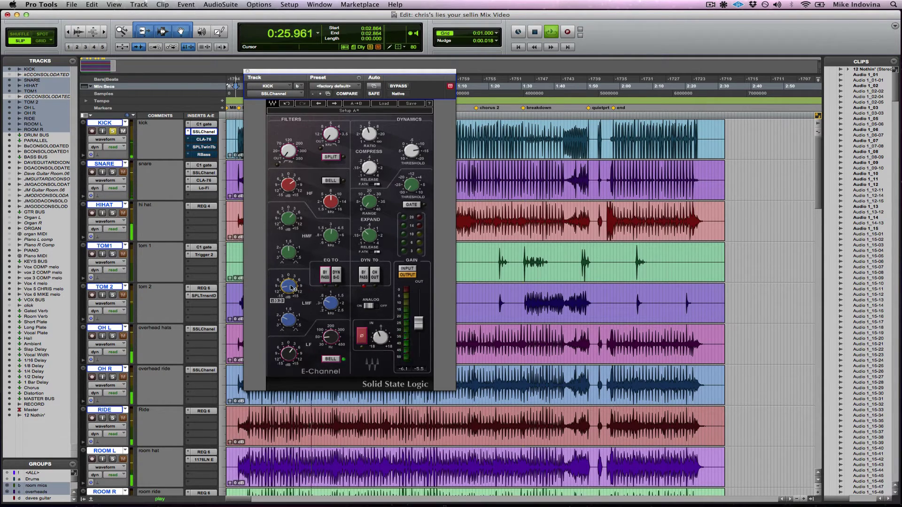
Step: Raise the HMF gain on the kick's SSL E-Channel and bring it back down during playback
key(space)
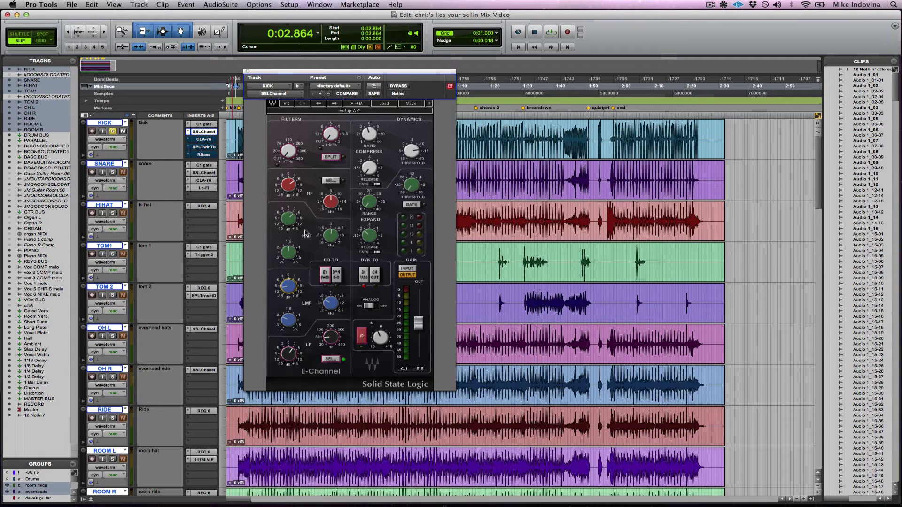
click(336, 243)
key(space)
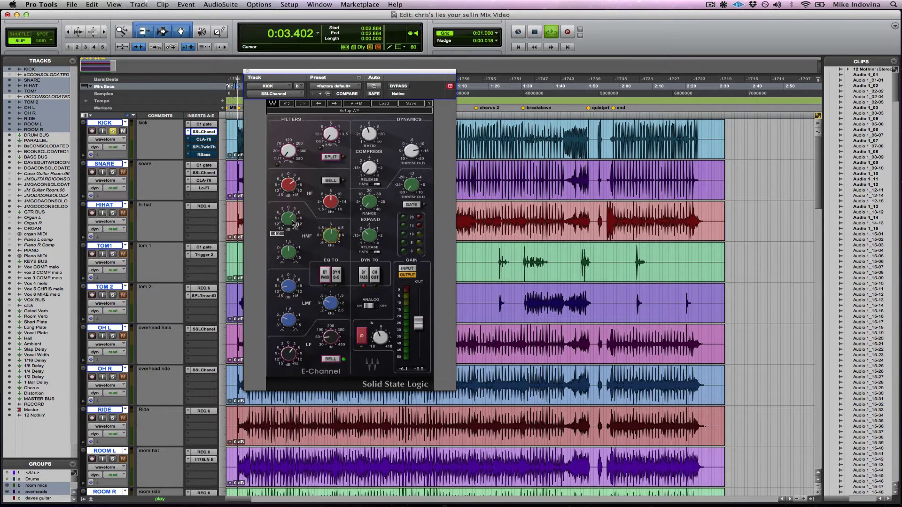
drag(293, 221, 293, 188)
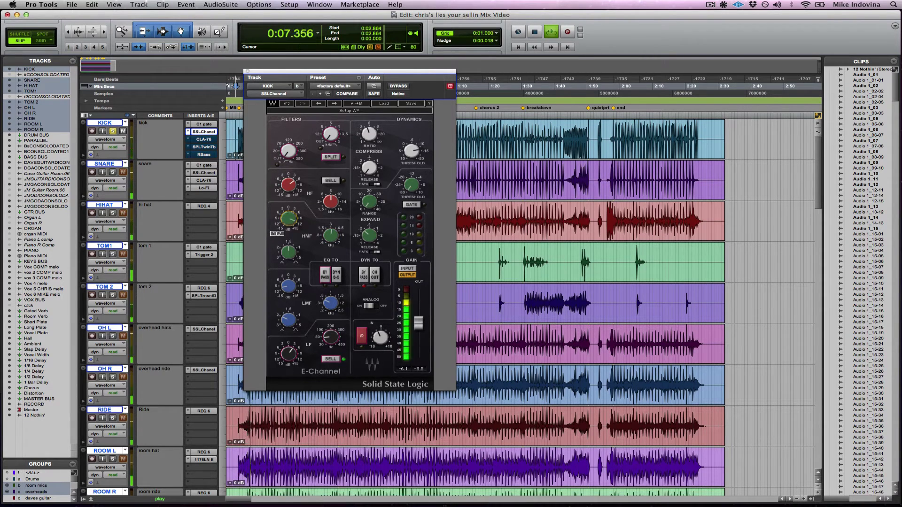
drag(293, 188, 294, 224)
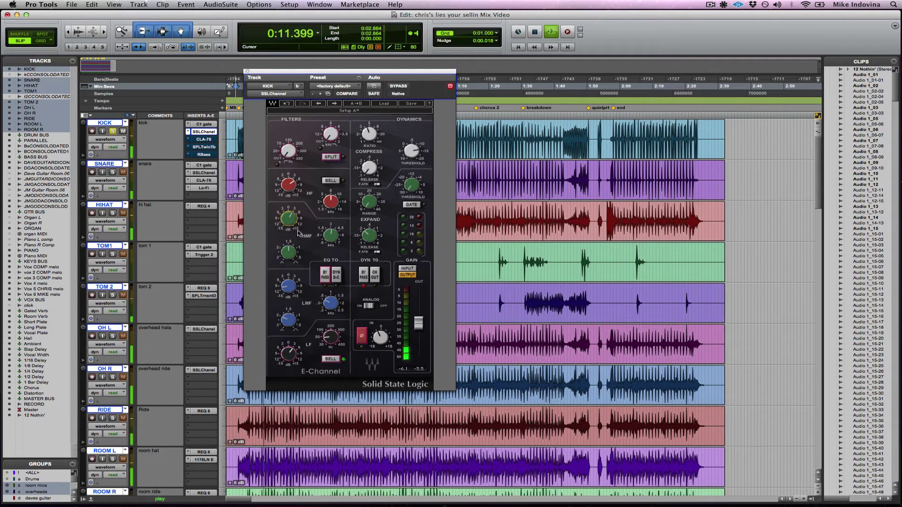
Step: Reset the HMF gain on the kick's SSL E-Channel to 0 dB during playback and undo the reset
mouse_move(292, 220)
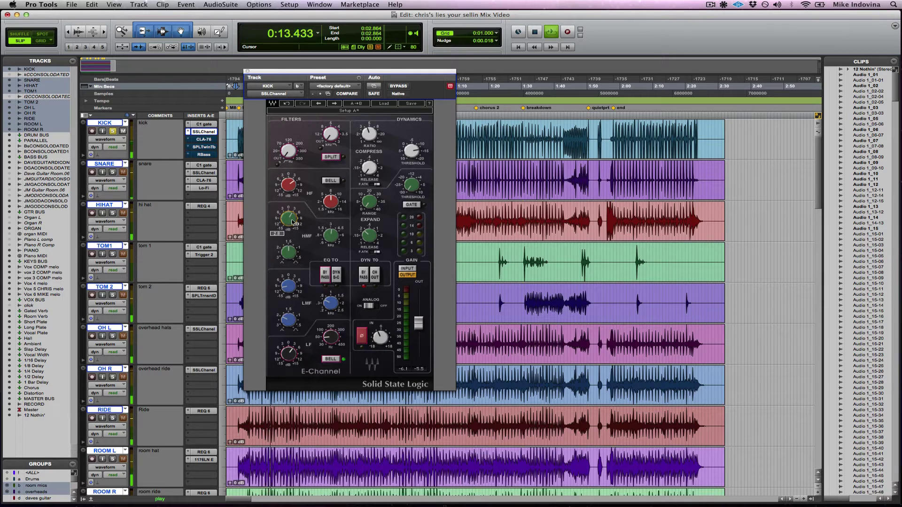
alt+click(292, 220)
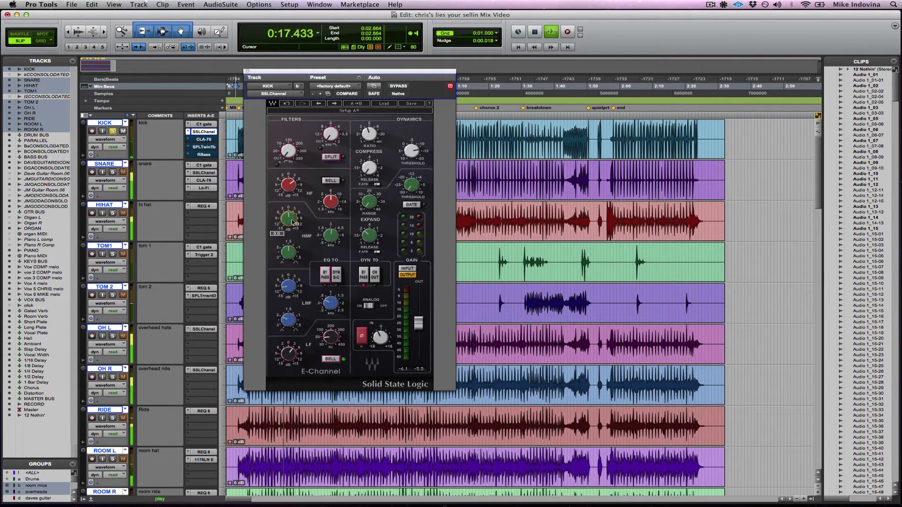
click(290, 105)
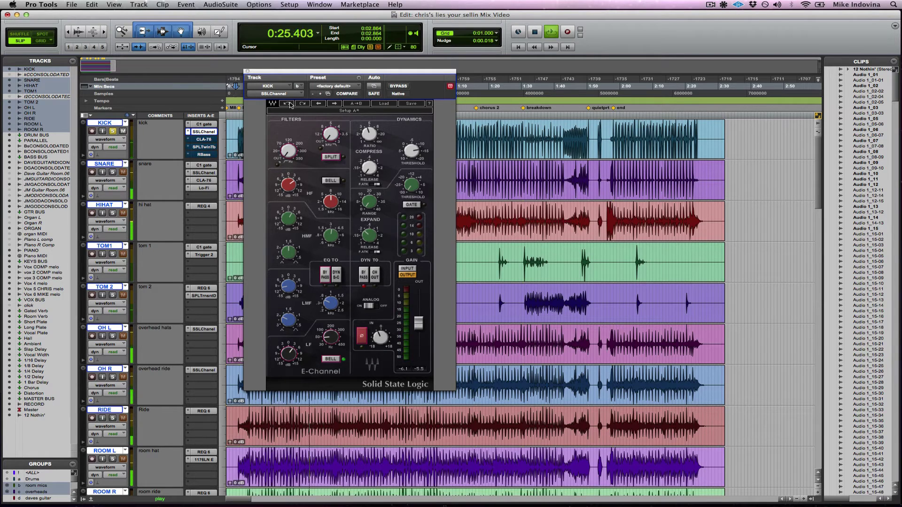
key(space)
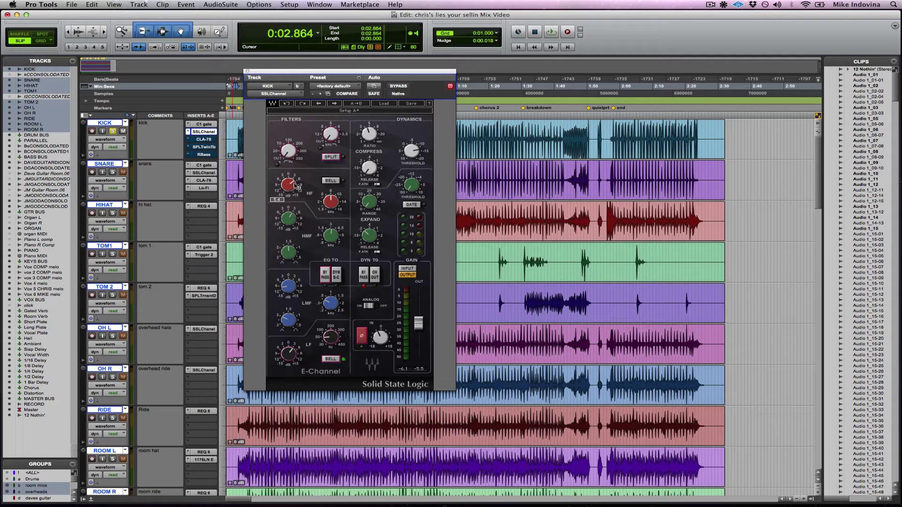
Step: Compare the kick's SSL E-Channel with the HF gain reset to 0 dB during playback, and restore the high-frequency boost
drag(297, 186, 297, 191)
key(space)
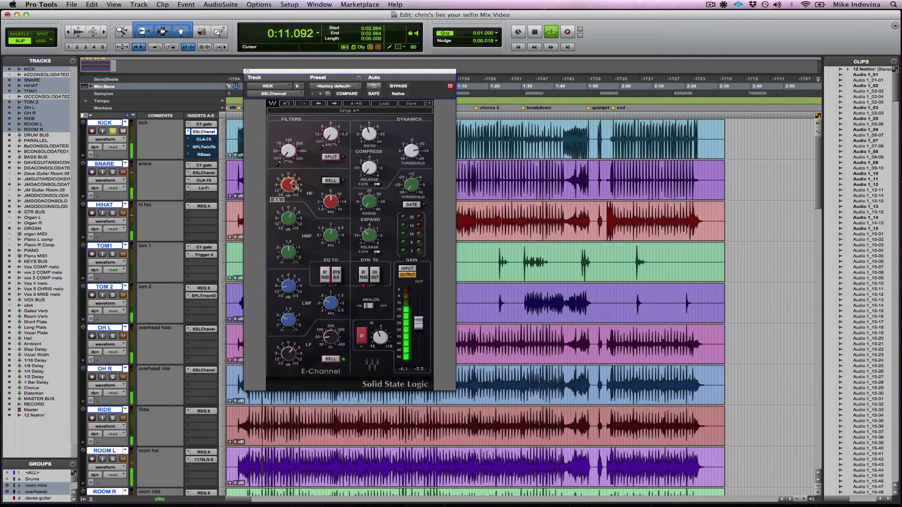
alt+click(293, 186)
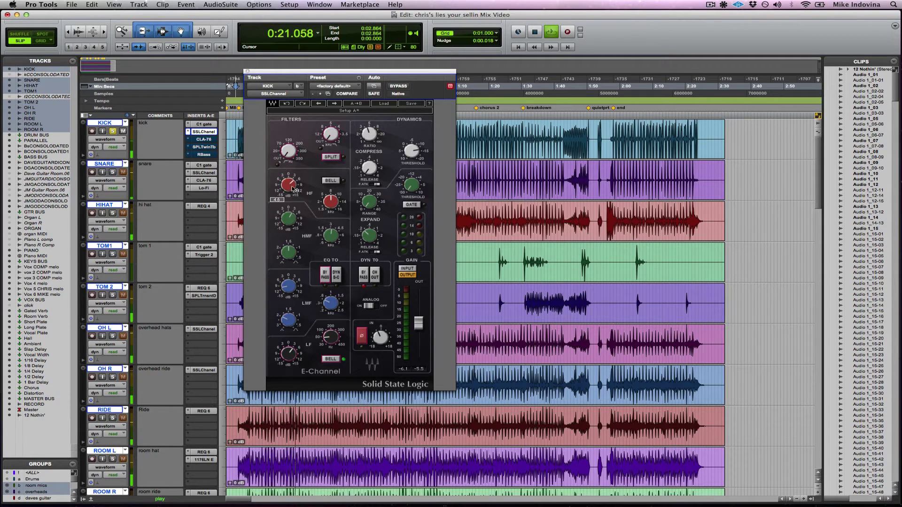
mouse_move(299, 188)
mouse_down()
mouse_move(300, 173)
mouse_move(300, 186)
mouse_up()
key(space)
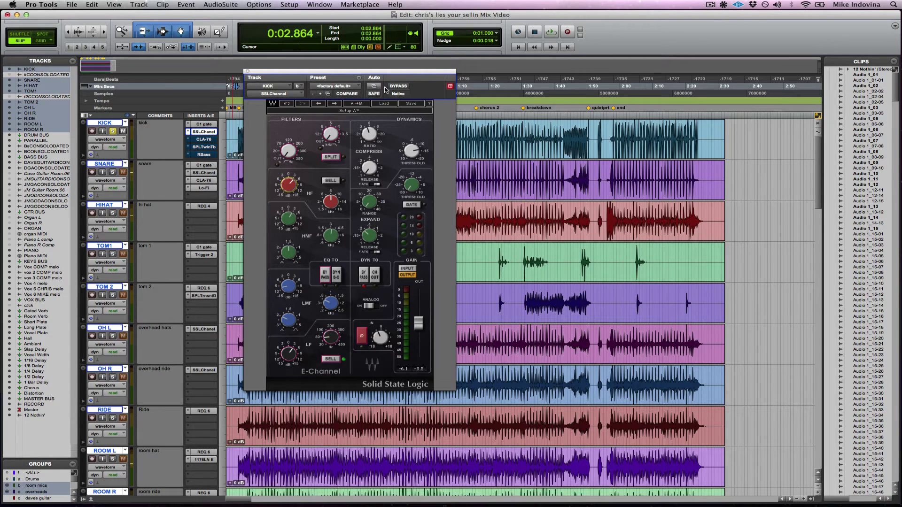
Step: Bypass and re-enable the kick's SSLChannel plug-in during playback to compare the sound
key(space)
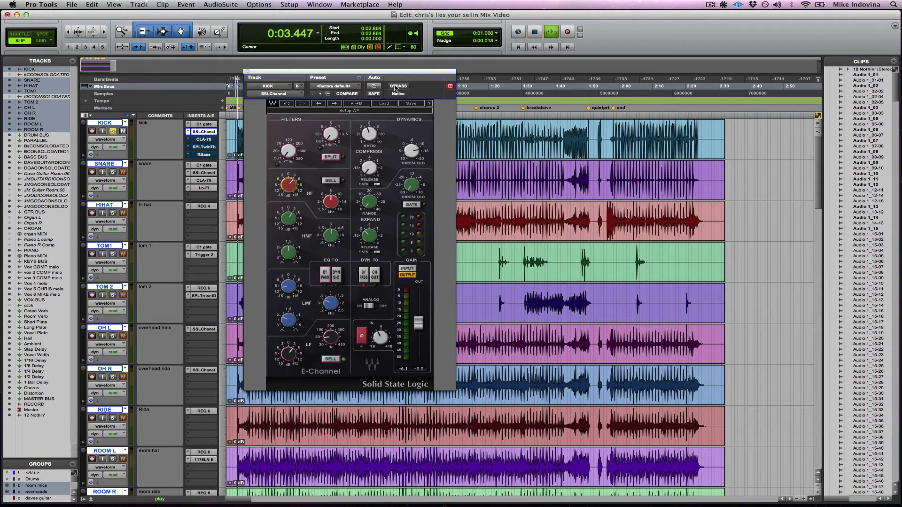
click(397, 86)
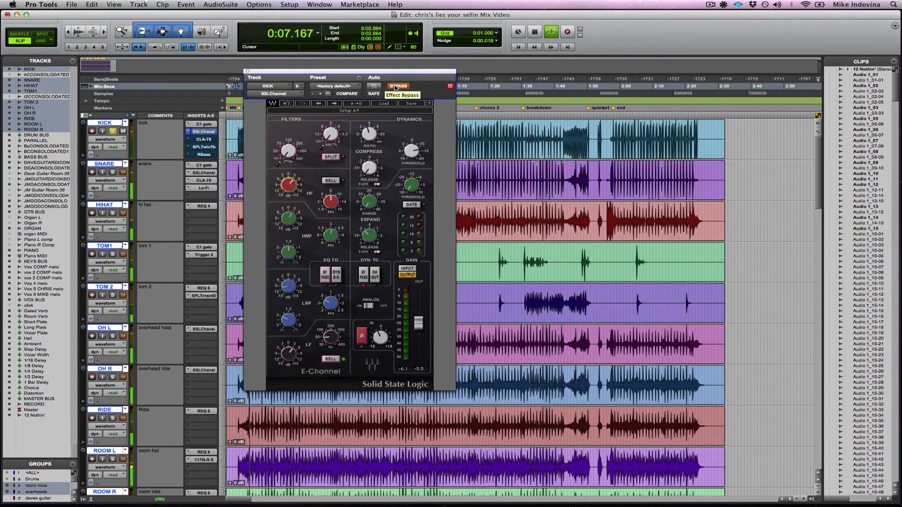
click(396, 86)
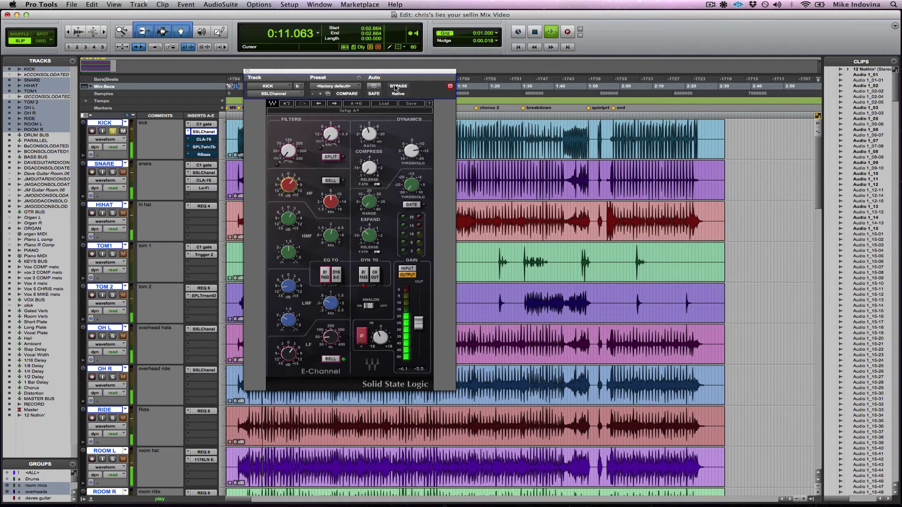
key(space)
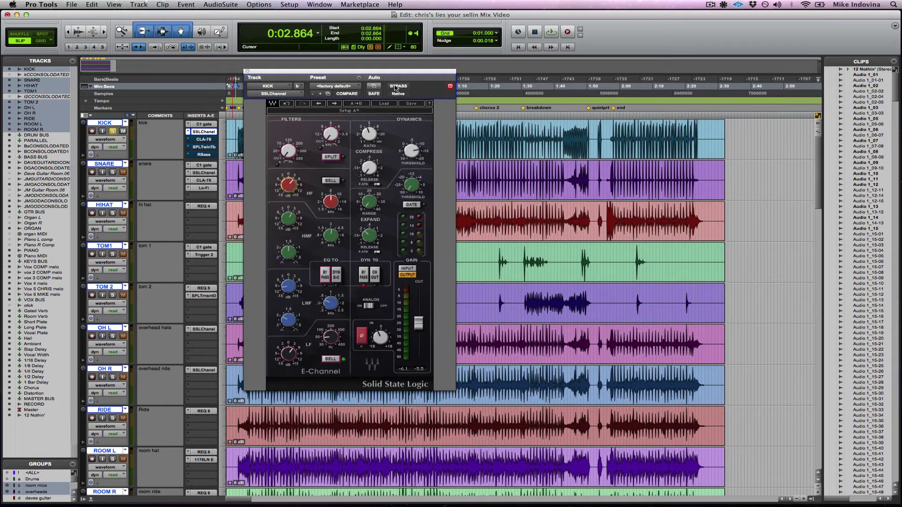
Step: Open the kick's CLA-76 compressor and check its release setting
click(213, 140)
super+click(214, 140)
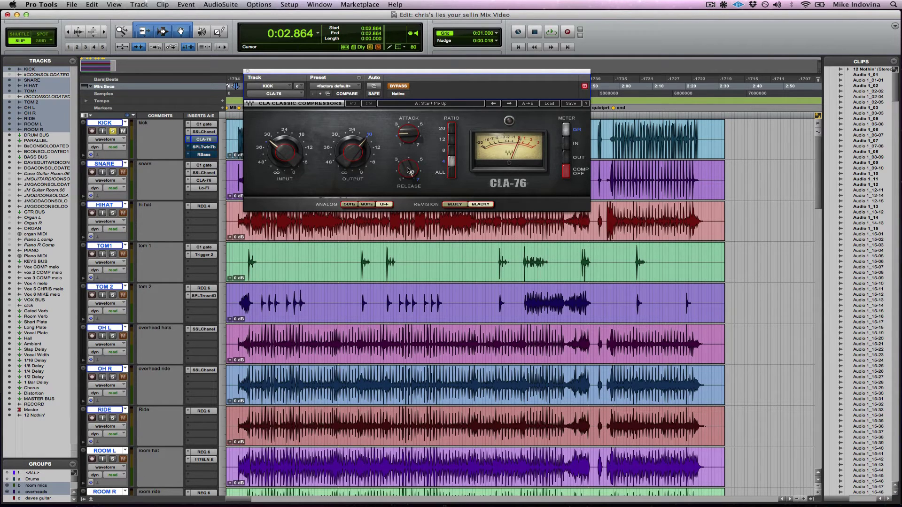
mouse_move(408, 169)
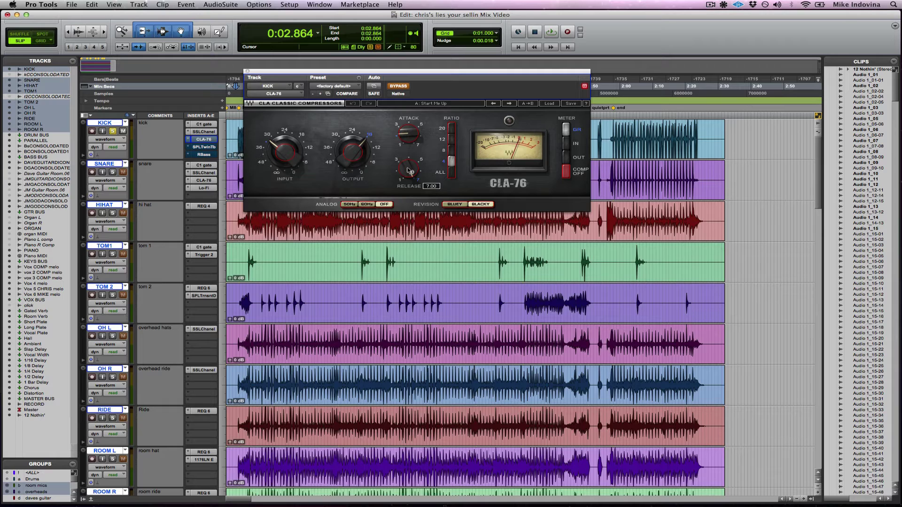
Step: Take the kick's CLA-76 out of bypass and compare it with the bypassed sound during playback, leaving it active
click(394, 86)
key(space)
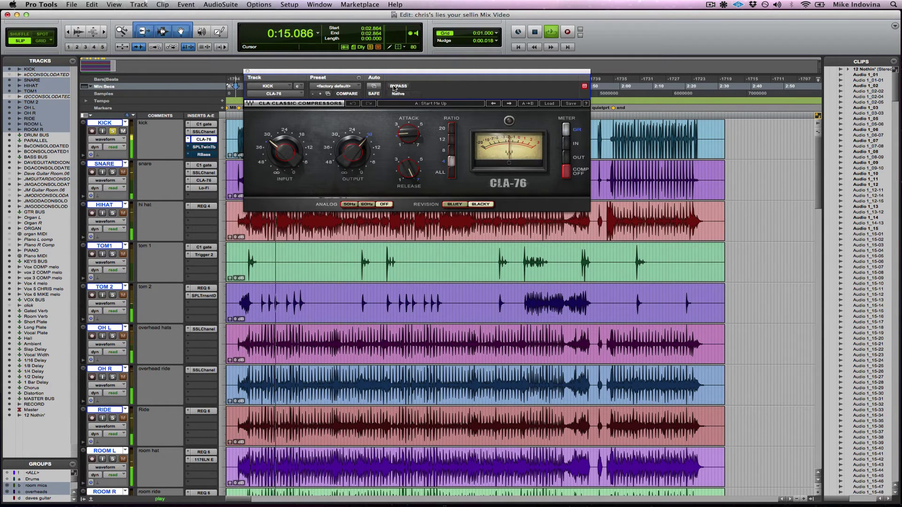
click(398, 86)
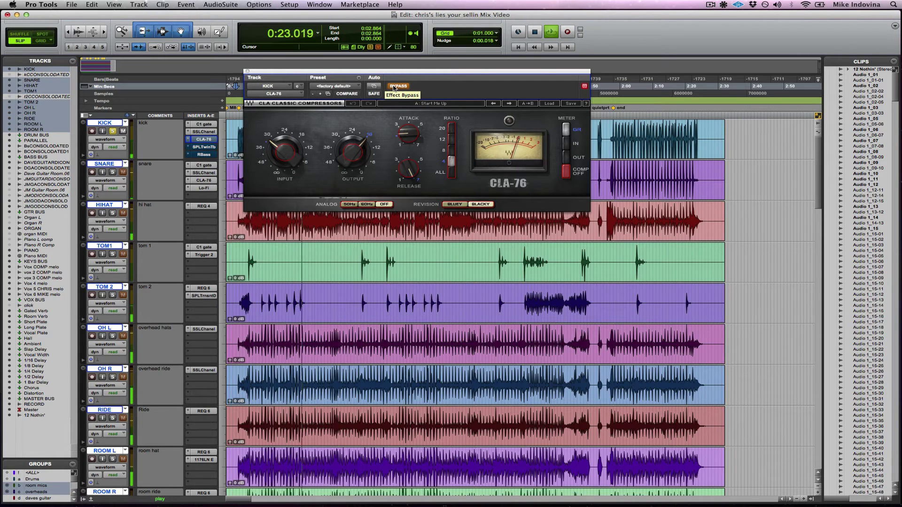
click(394, 88)
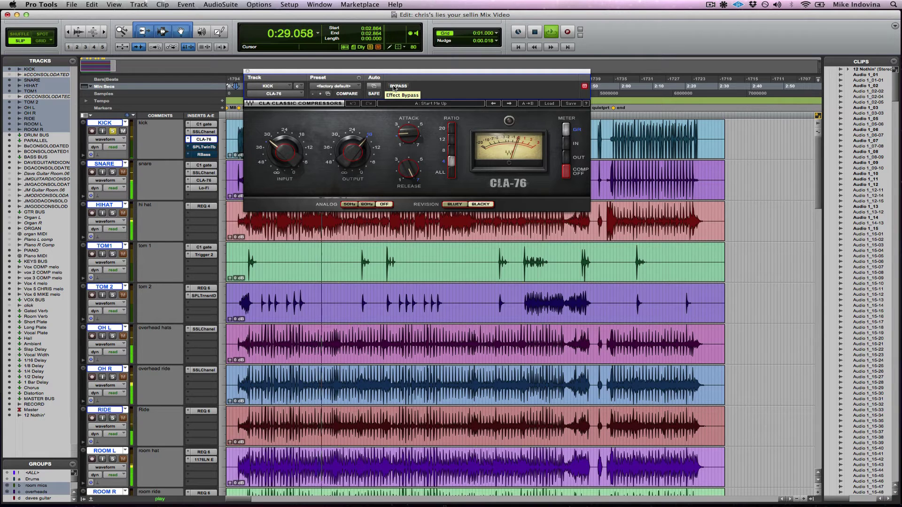
key(space)
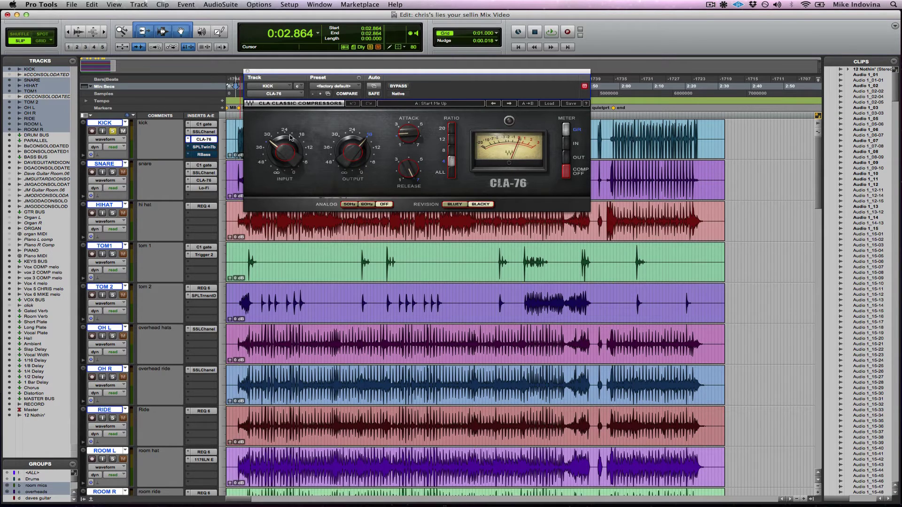
Step: Open the kick's SPL TwinTube and toggle its bypass during playback to compare the sound, leaving it active
click(213, 148)
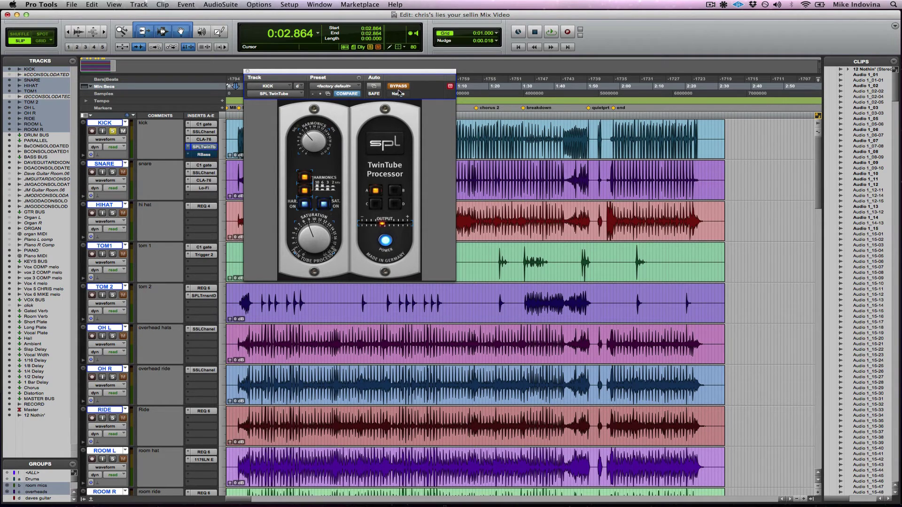
key(space)
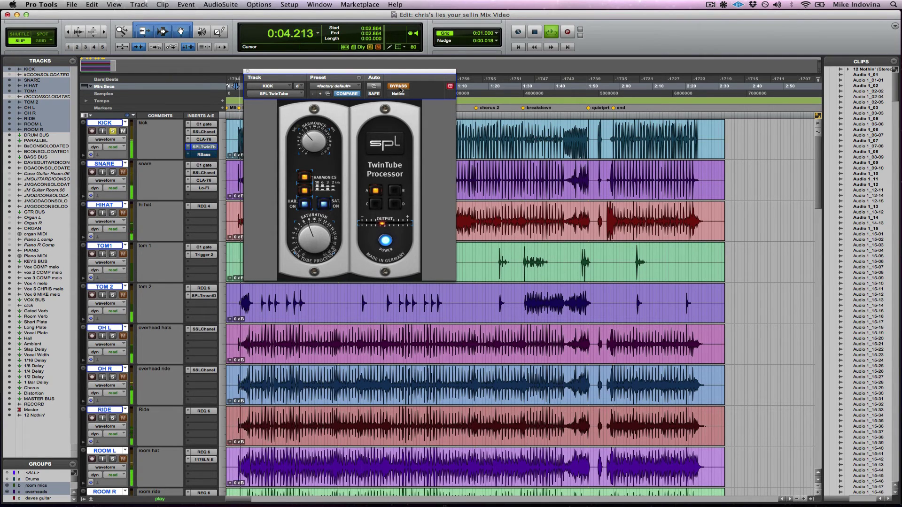
click(237, 135)
click(403, 86)
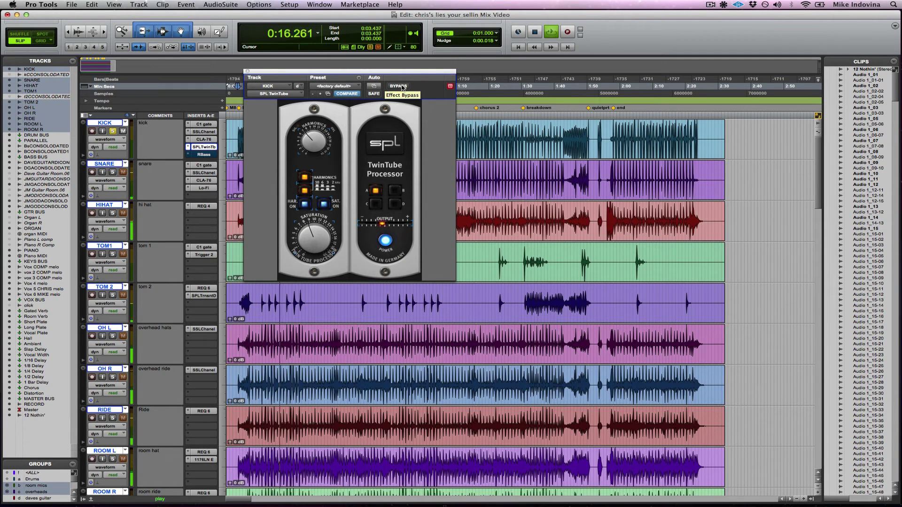
click(398, 86)
click(399, 87)
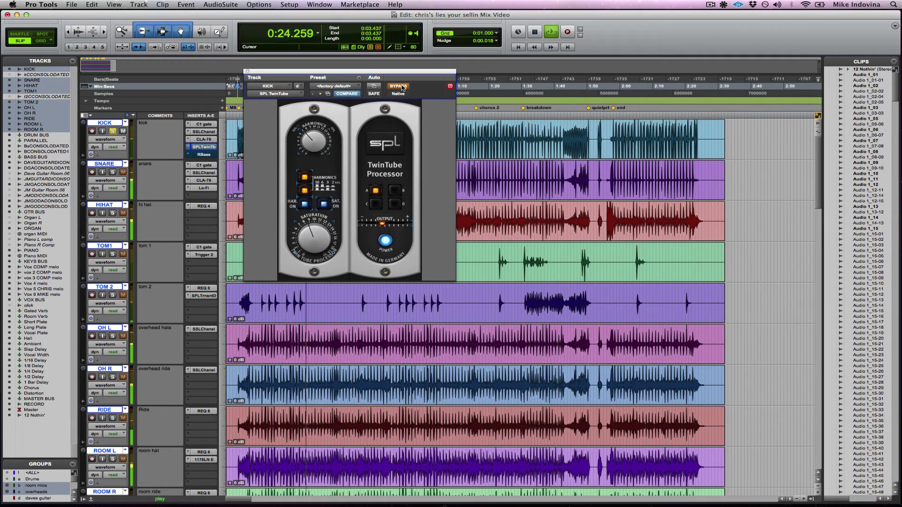
click(399, 86)
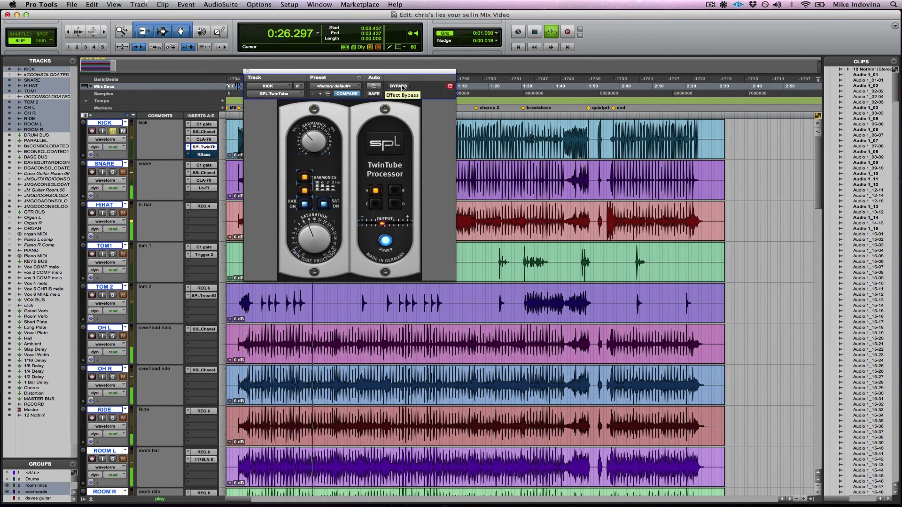
key(space)
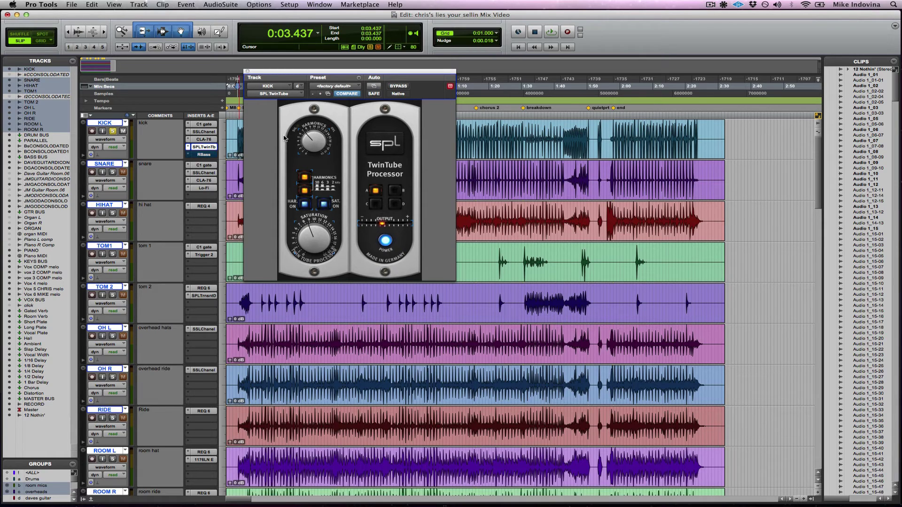
Step: Open the kick's RBass plug-in and take it out of bypass during playback to compare the sound
click(198, 156)
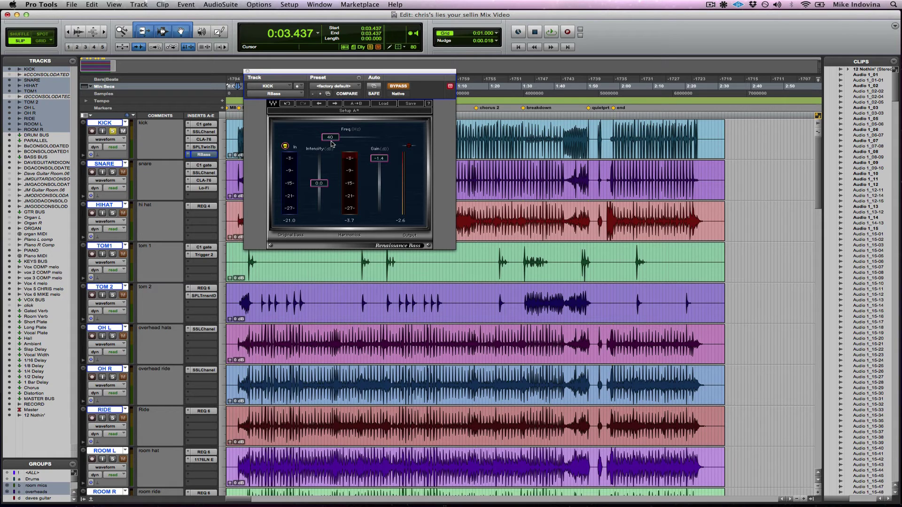
key(space)
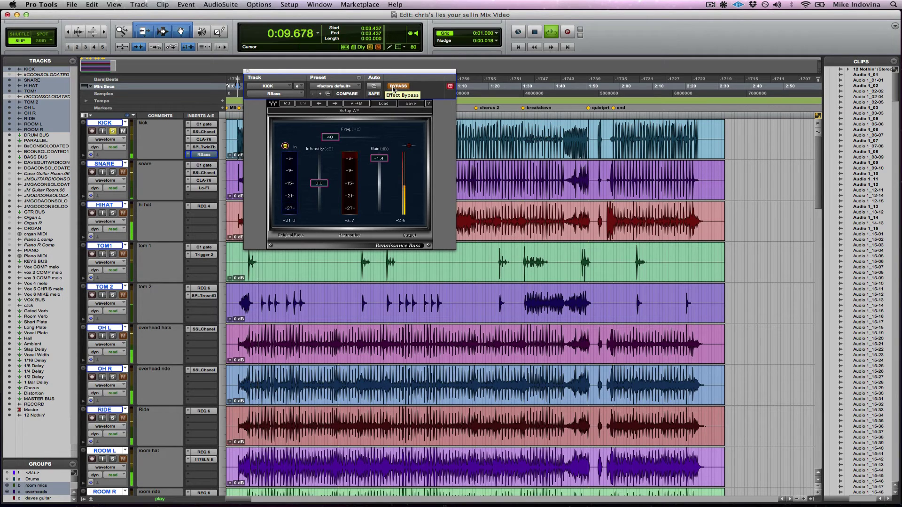
click(394, 87)
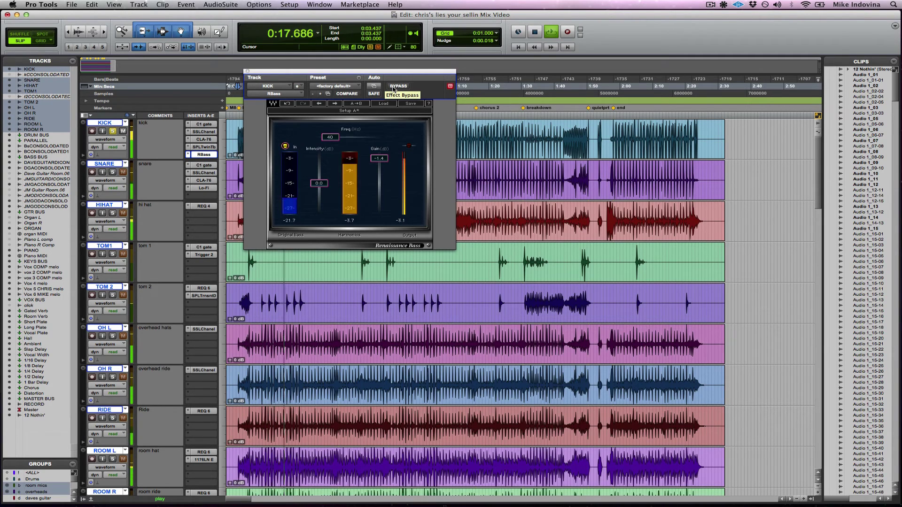
key(space)
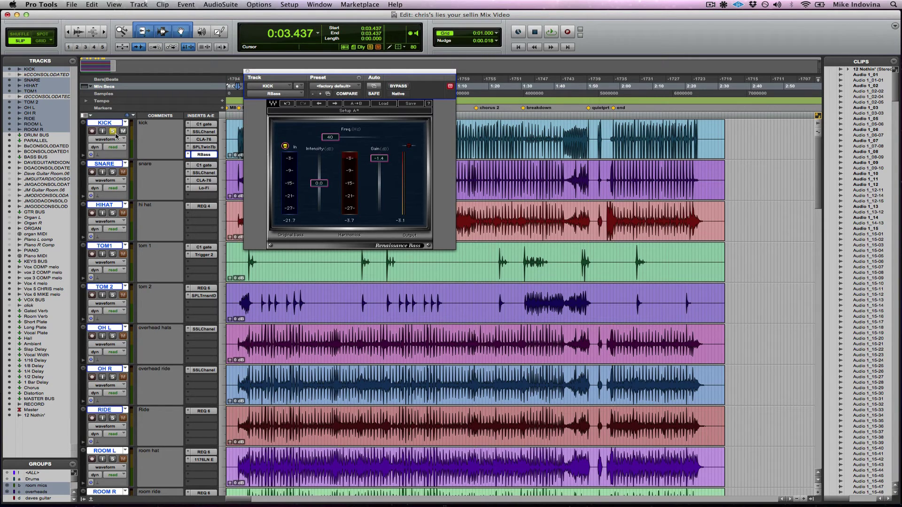
Step: Bypass all five kick inserts, from C1 gate to RBass, and play the soloed kick without processing
super+click(199, 126)
super+click(200, 132)
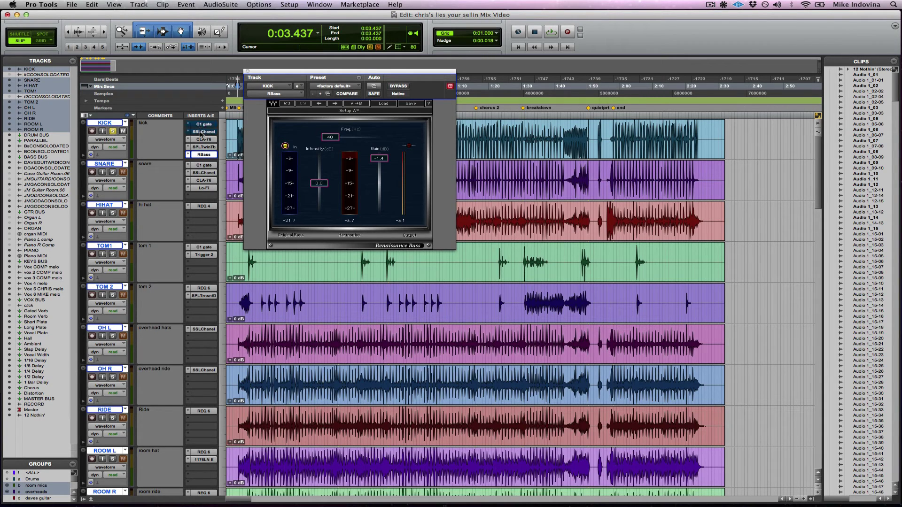
super+click(200, 140)
super+click(201, 147)
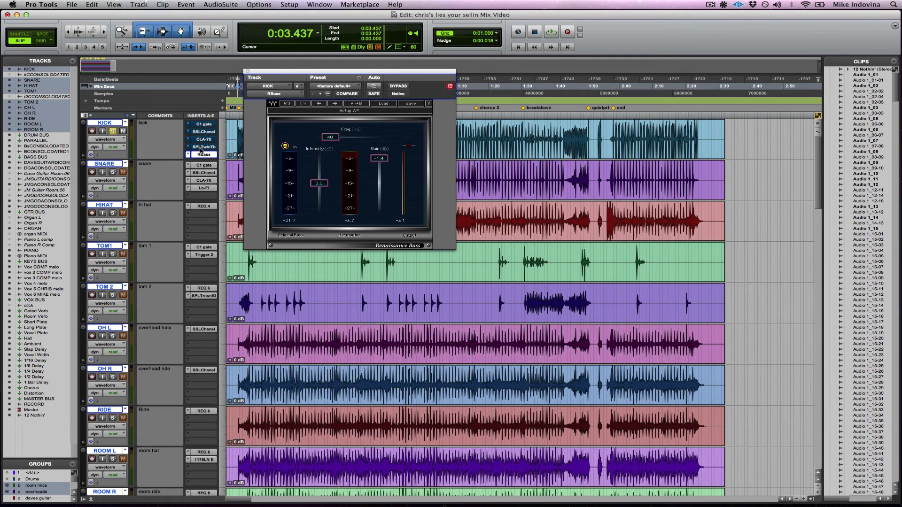
super+click(202, 155)
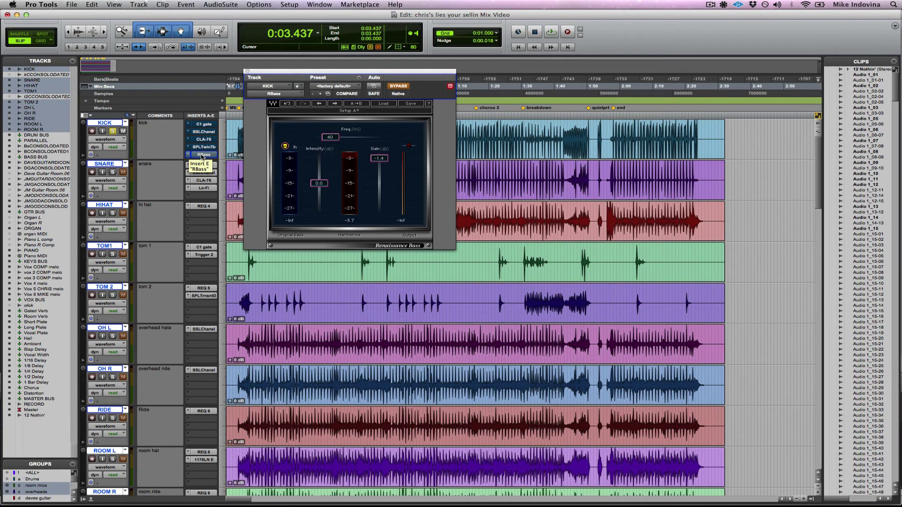
key(space)
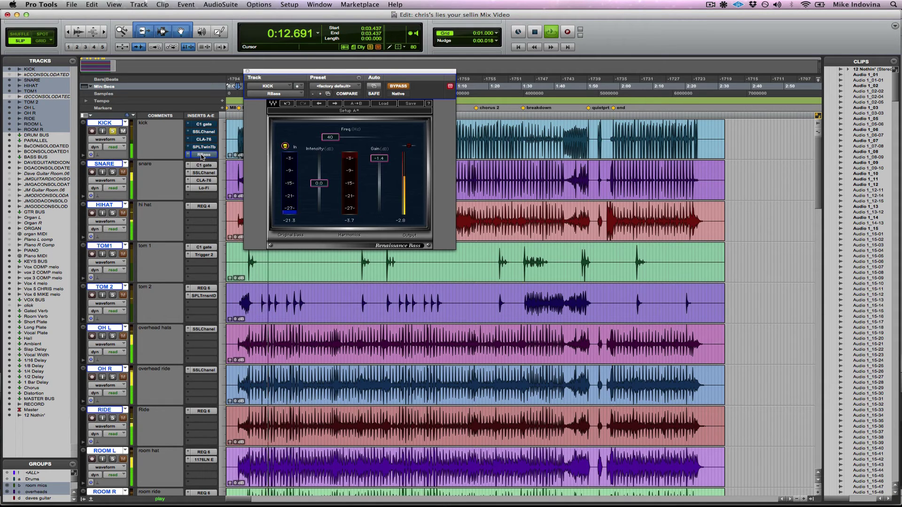
Step: Restart playback and take the soloed kick's five inserts out of bypass in order, from C1 gate to RBass
key(space)
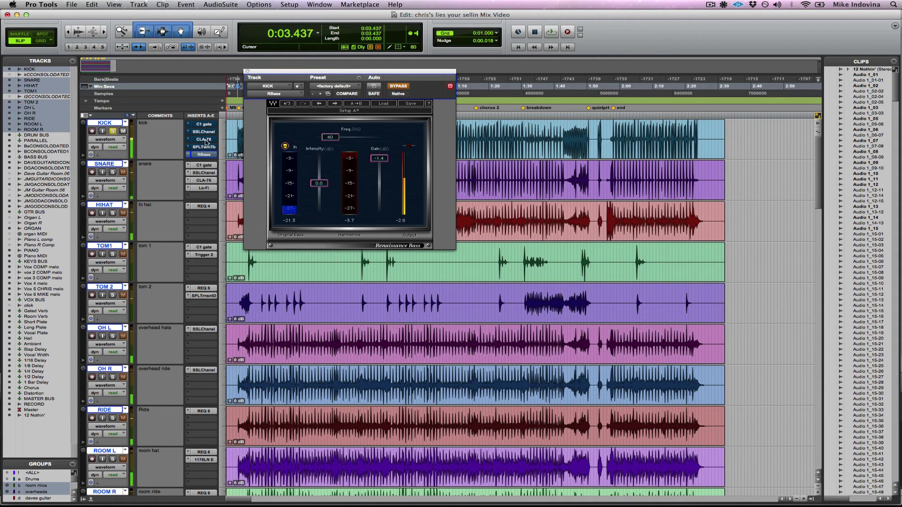
key(space)
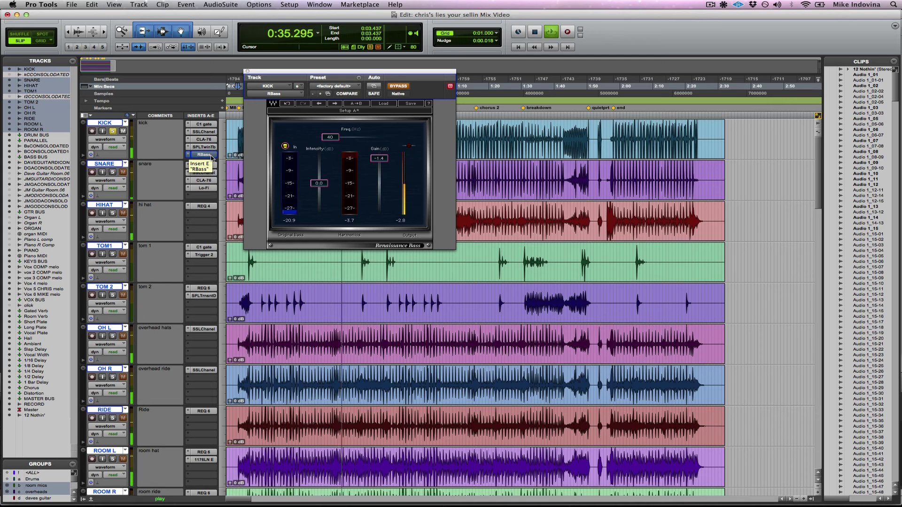
super+click(211, 155)
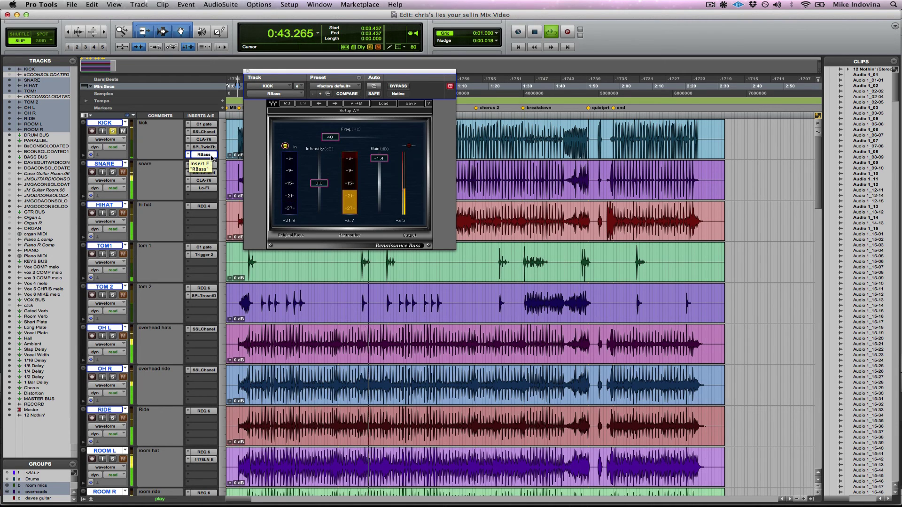
Step: Compare the kick by bypassing all five inserts during playback and reactivating them from C1 gate to RBass, and stop playback
super+click(212, 155)
super+click(212, 146)
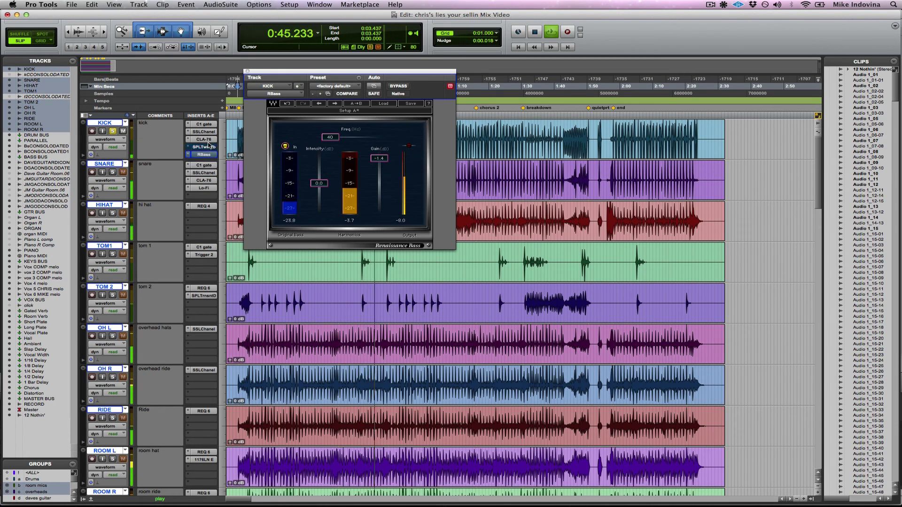
super+click(211, 139)
super+click(211, 132)
super+click(211, 125)
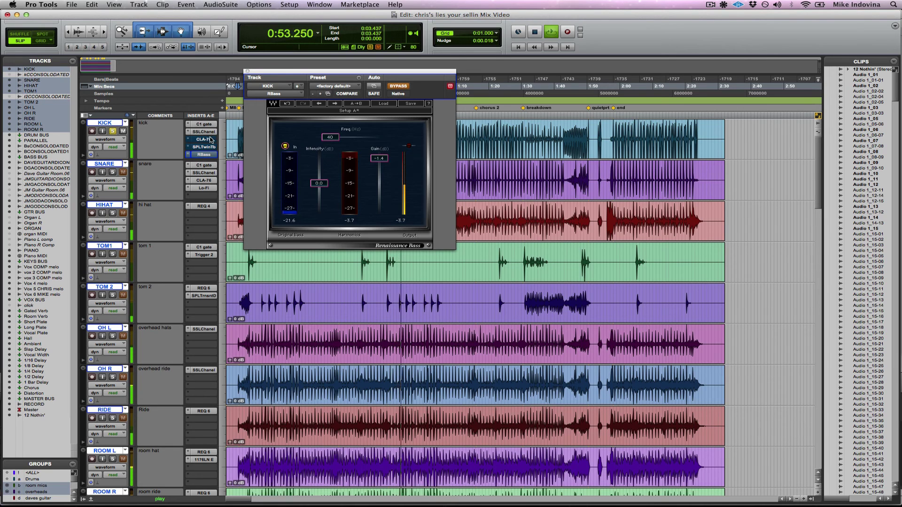
super+click(210, 155)
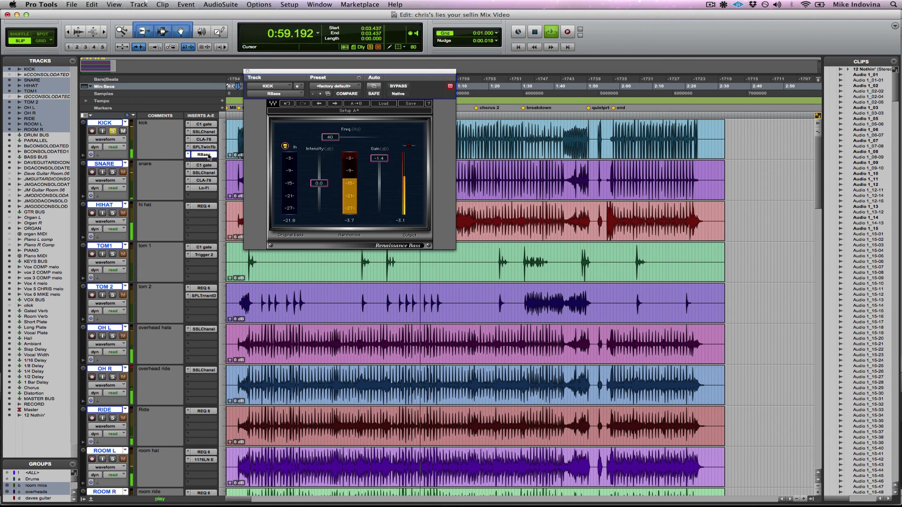
key(space)
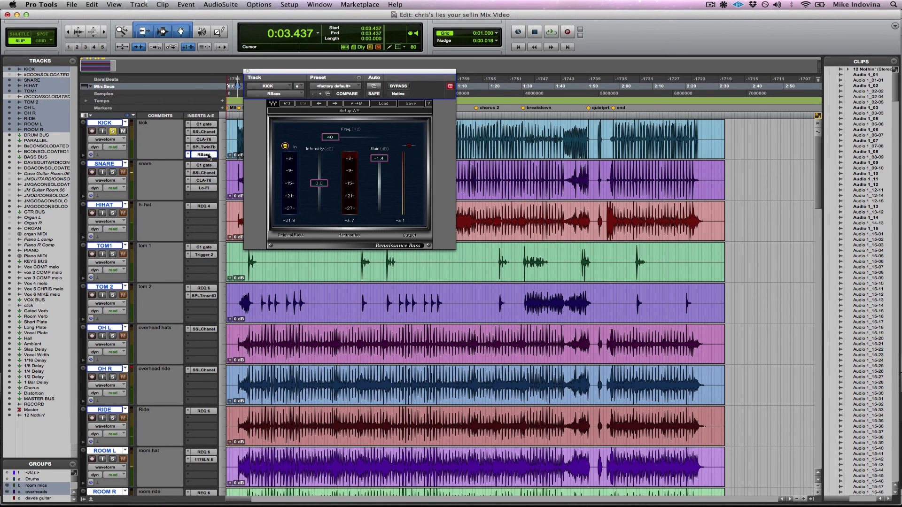